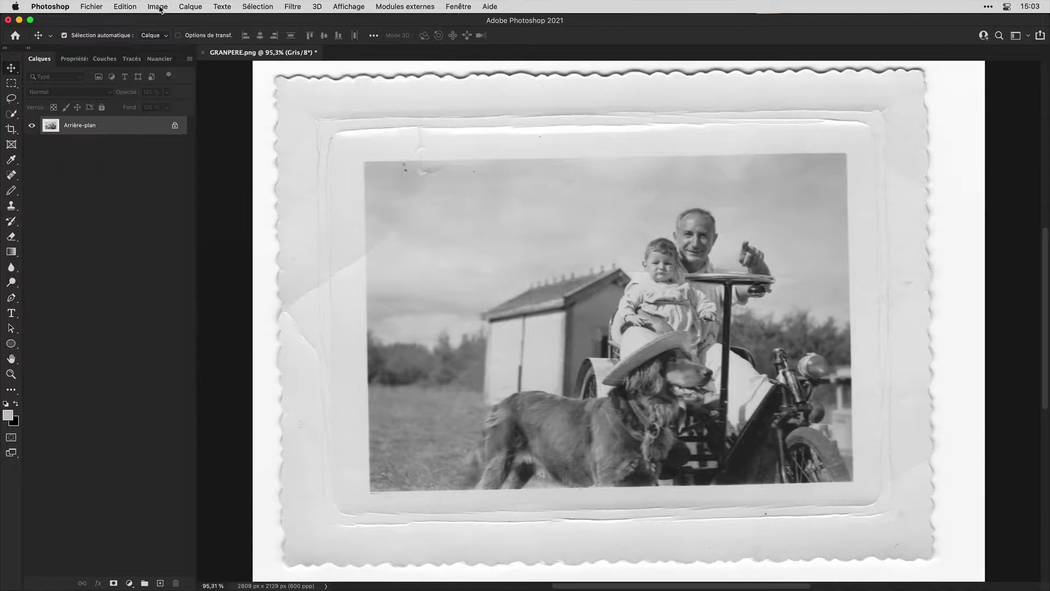
# - Convert the photo to Couleurs RVB mode and duplicate the background as Calque 1
pyautogui.click(160, 8)
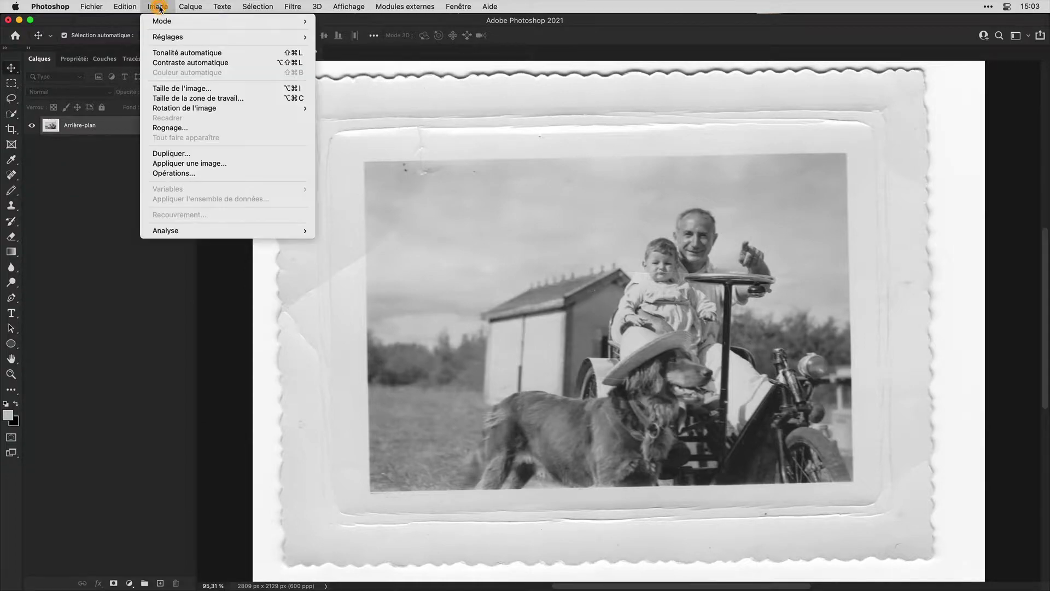
pyautogui.moveTo(162, 21)
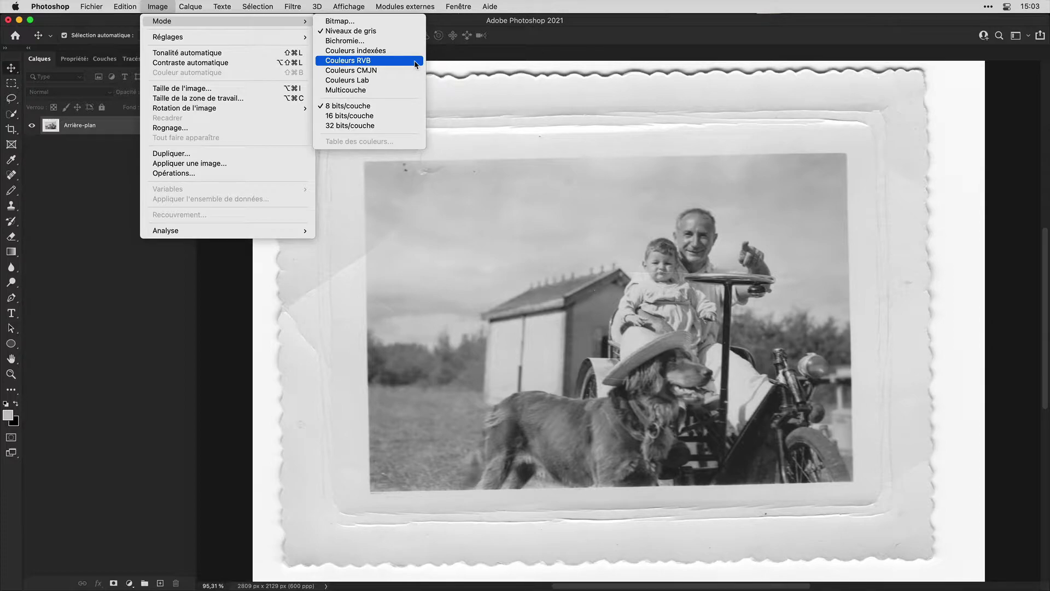
pyautogui.click(415, 60)
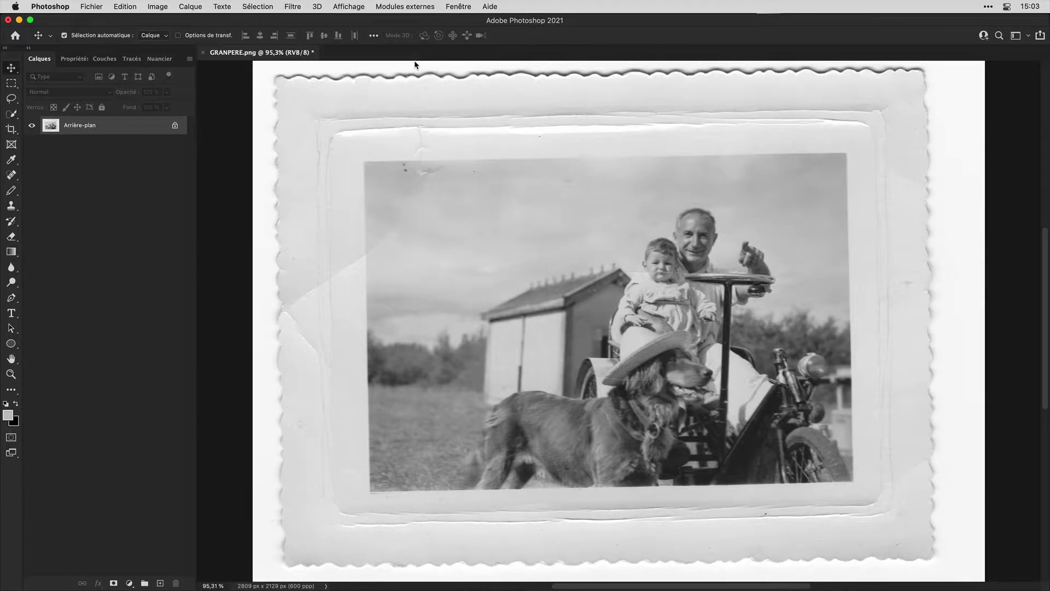
pyautogui.hotkey('ctrl', 'j')
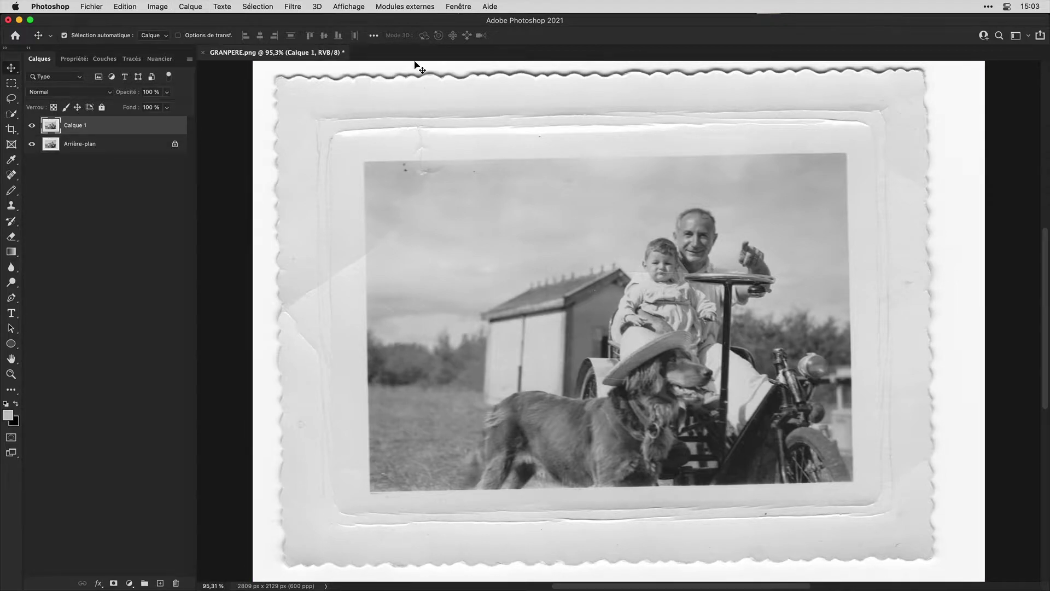
# - Convert Calque 1 into a smart object (Convertir en objet dynamique)
pyautogui.rightClick(144, 128)
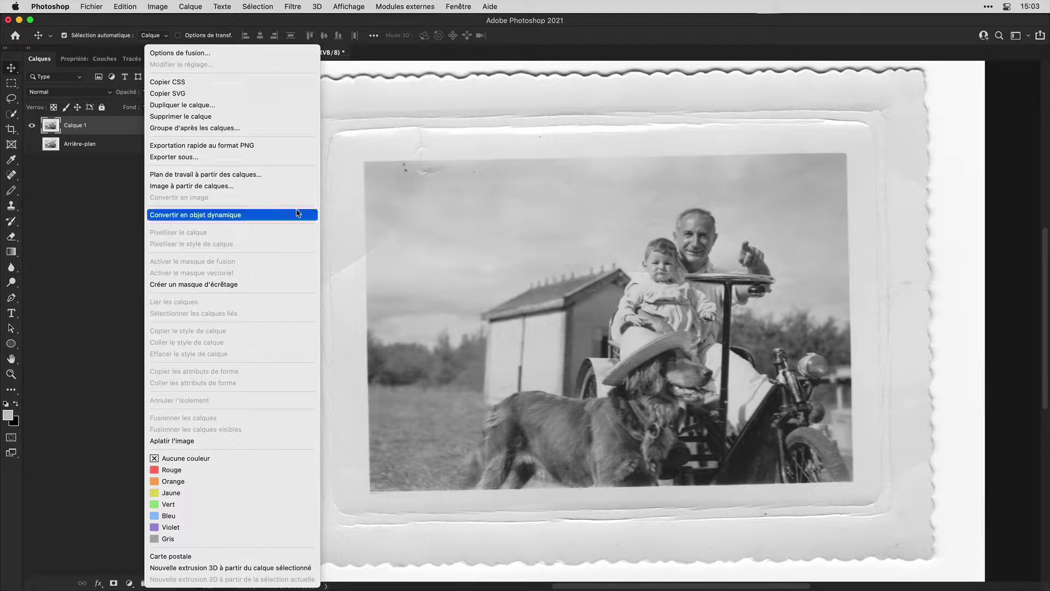
pyautogui.click(297, 215)
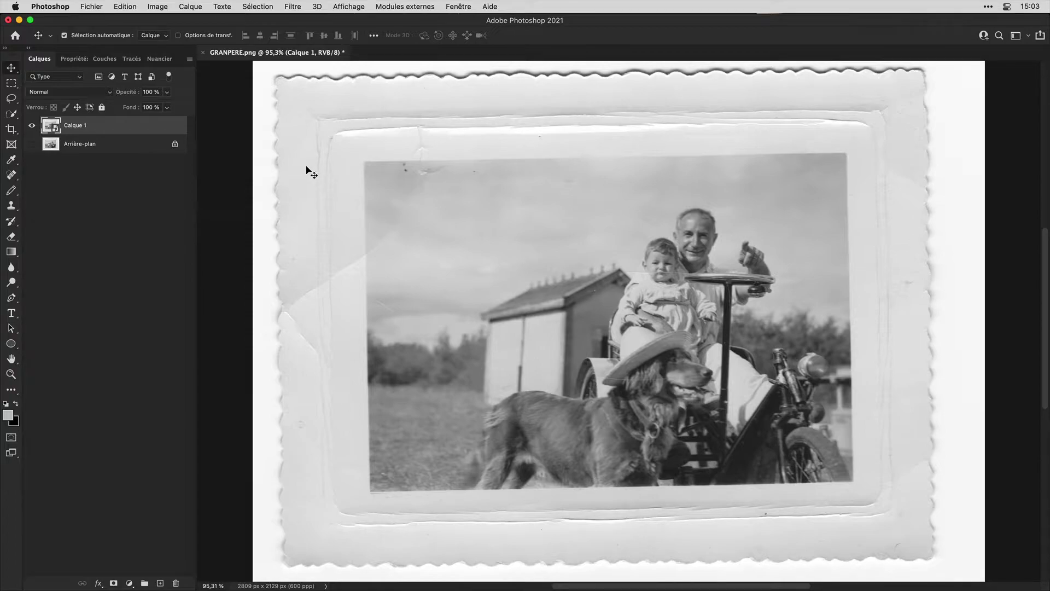
pyautogui.click(298, 10)
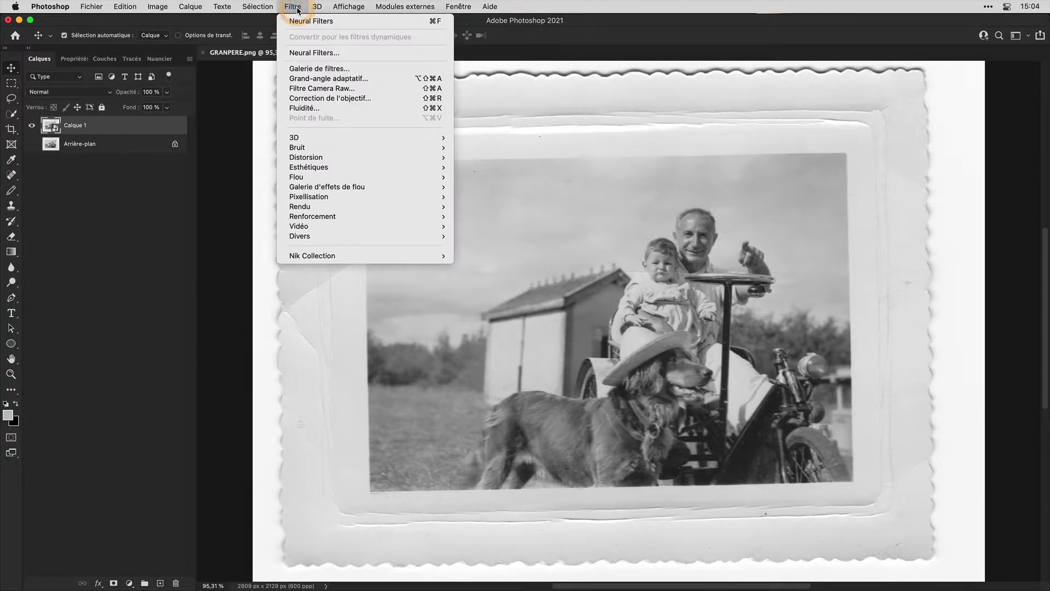
# - Open Filtre > Neural Filters on the Calque 1 smart object
pyautogui.click(345, 55)
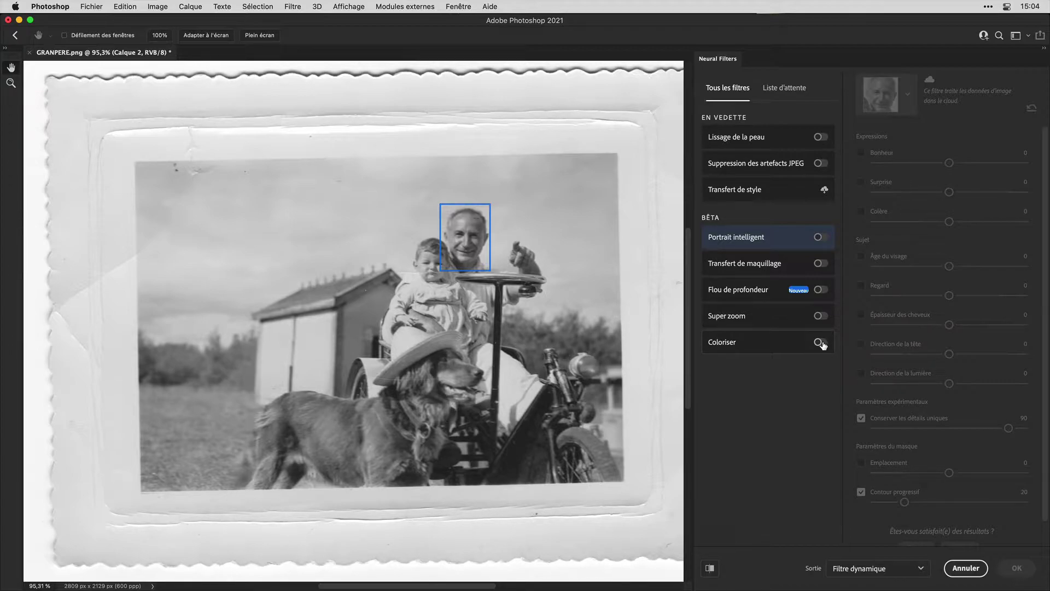
# - Turn on Coloriser and nudge the colour balance toward red, yellow and slight magenta
pyautogui.click(820, 342)
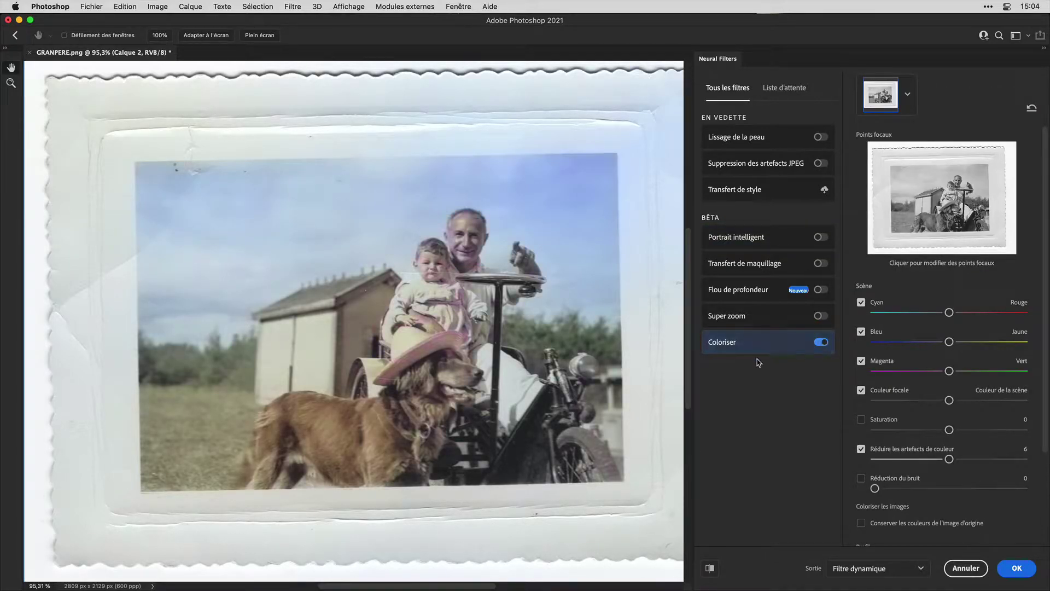
pyautogui.scroll(3, 465, 293)
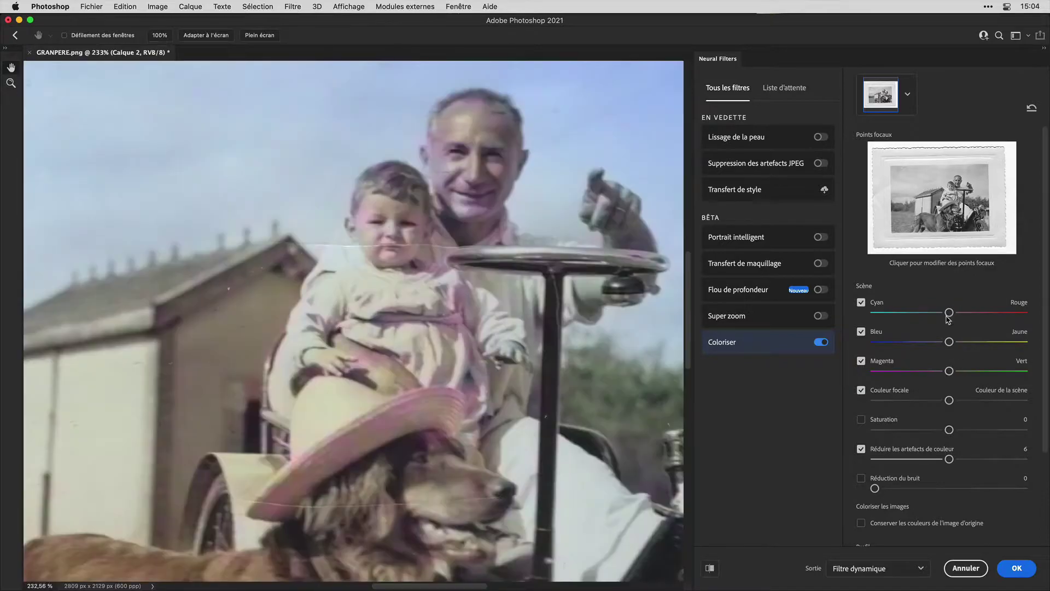
pyautogui.click(962, 313)
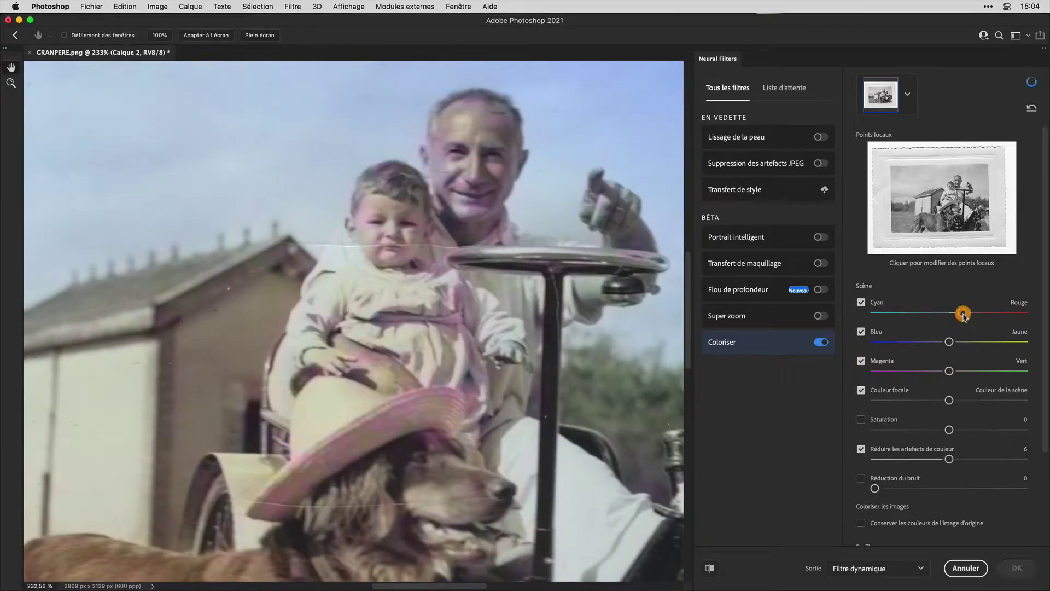
pyautogui.click(961, 343)
pyautogui.click(937, 371)
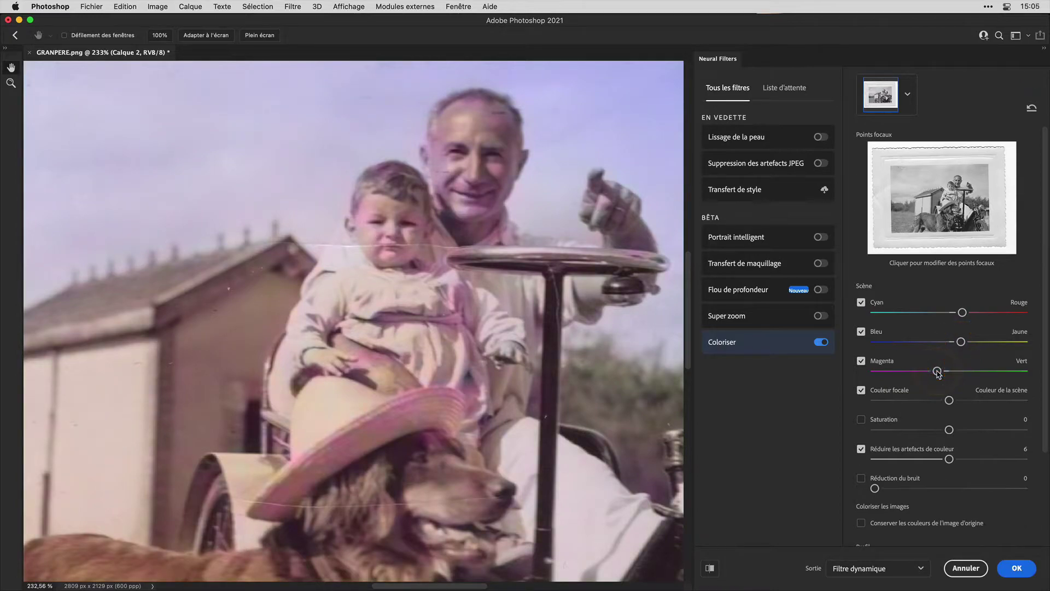
pyautogui.click(944, 371)
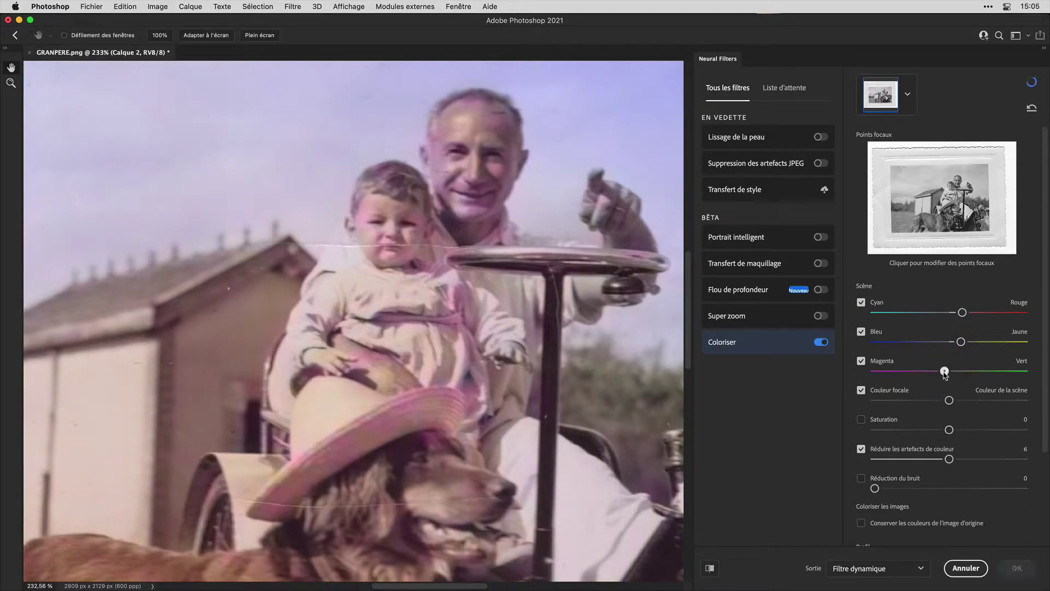
# - Set Saturation +7 and Réduction du bruit 11, keeping output as Filtre dynamique
pyautogui.scroll(-1, 903, 425)
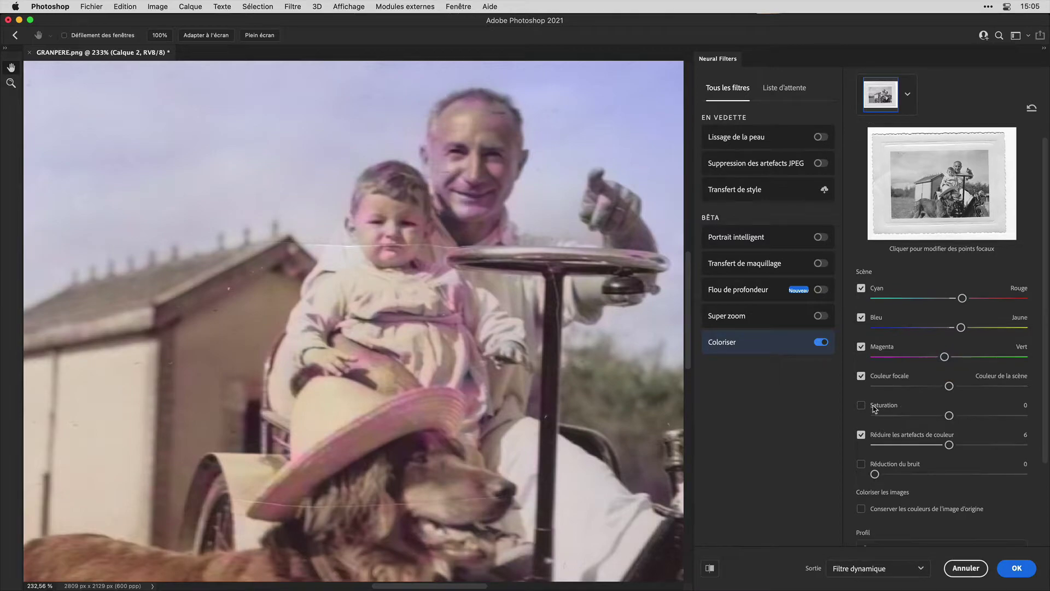
pyautogui.click(861, 405)
pyautogui.click(959, 415)
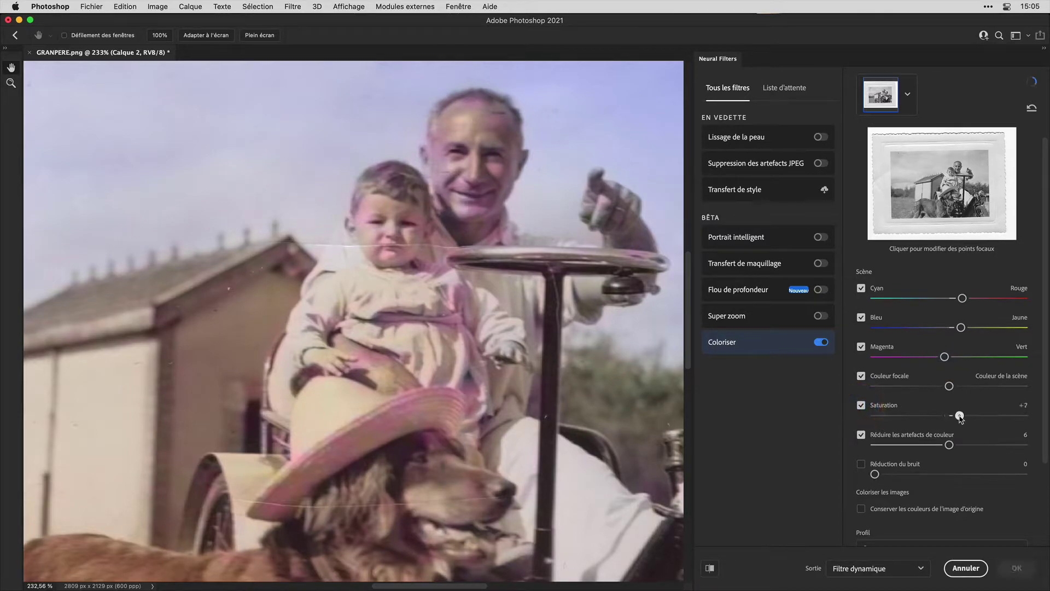
pyautogui.scroll(-2, 956, 429)
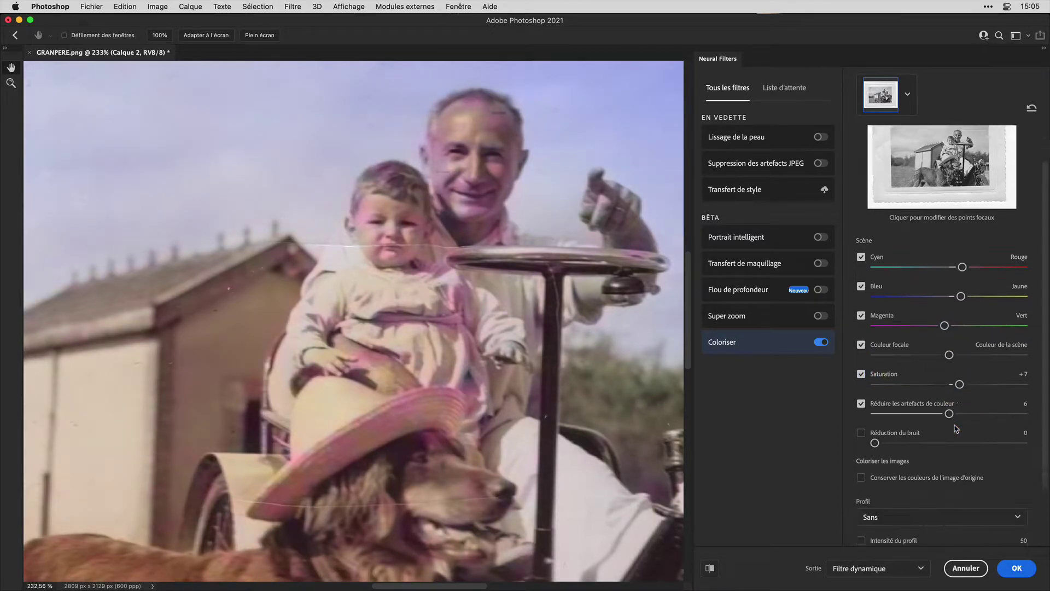
pyautogui.scroll(-2, 956, 429)
pyautogui.scroll(-1, 956, 428)
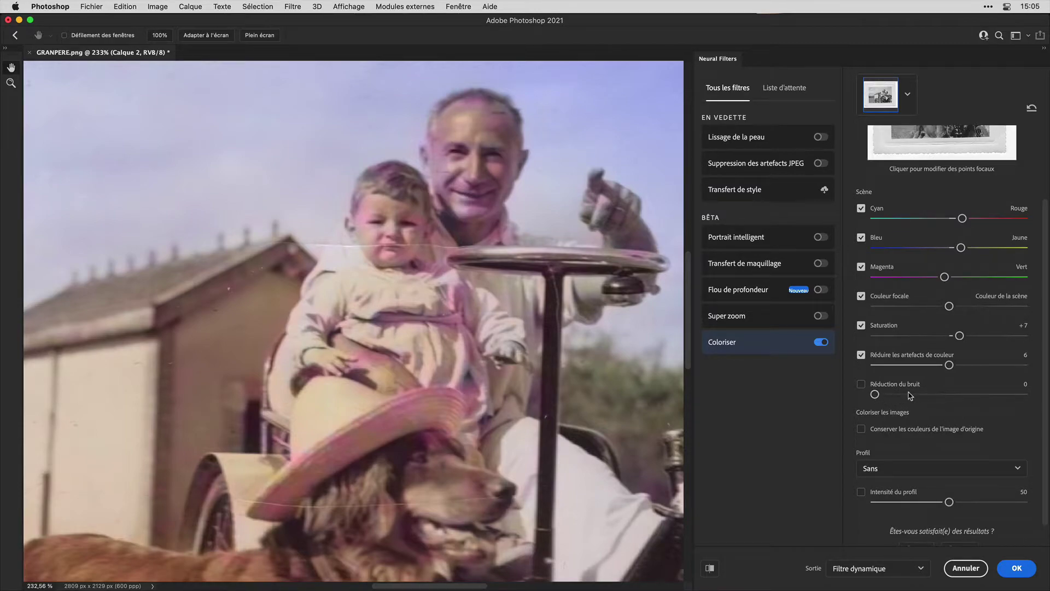
pyautogui.click(889, 395)
pyautogui.scroll(-1, 930, 410)
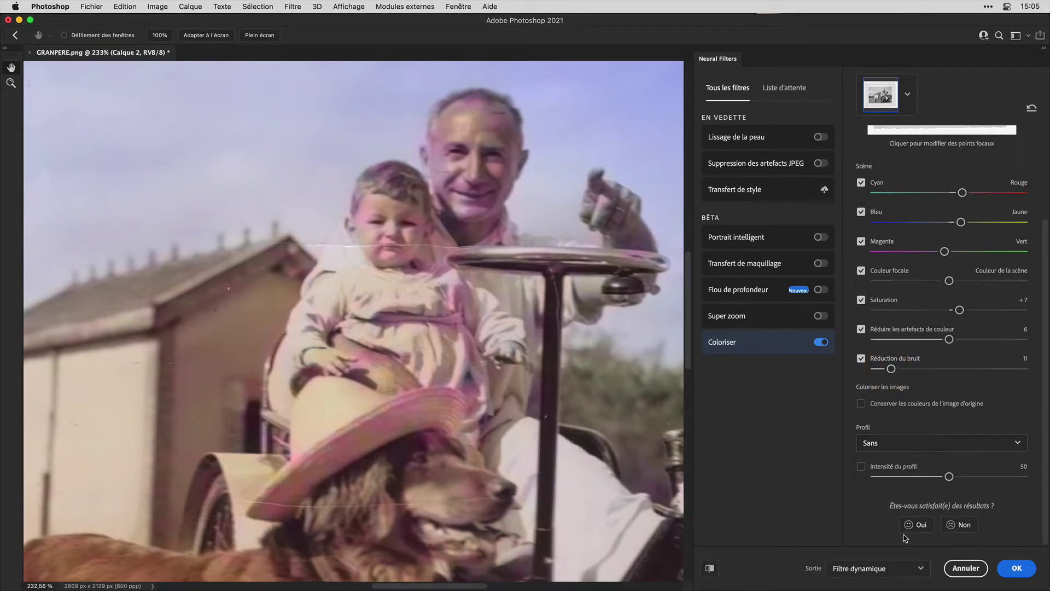
pyautogui.click(917, 570)
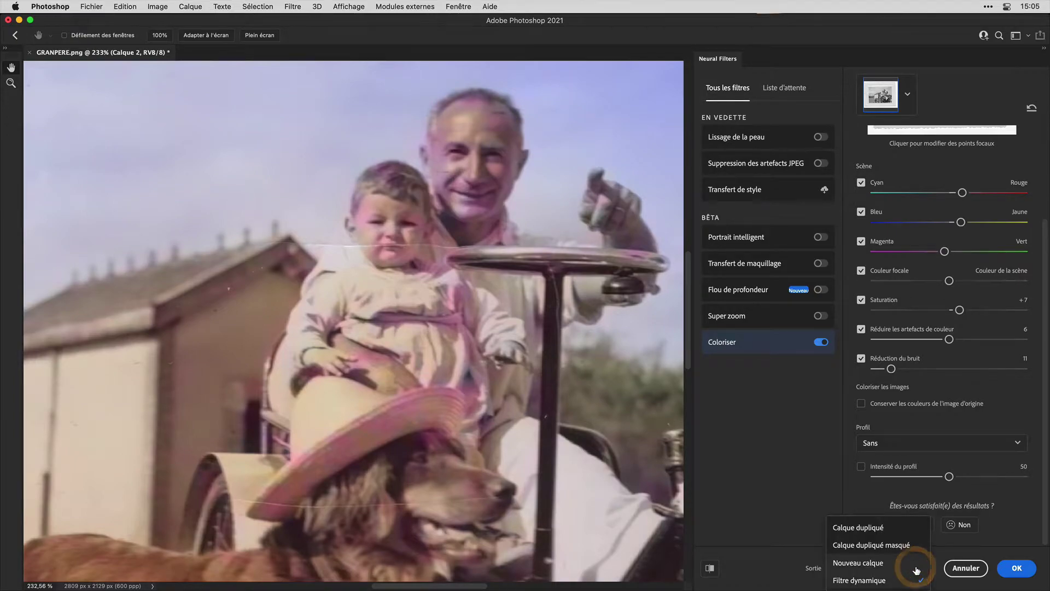
pyautogui.click(917, 580)
pyautogui.click(1013, 568)
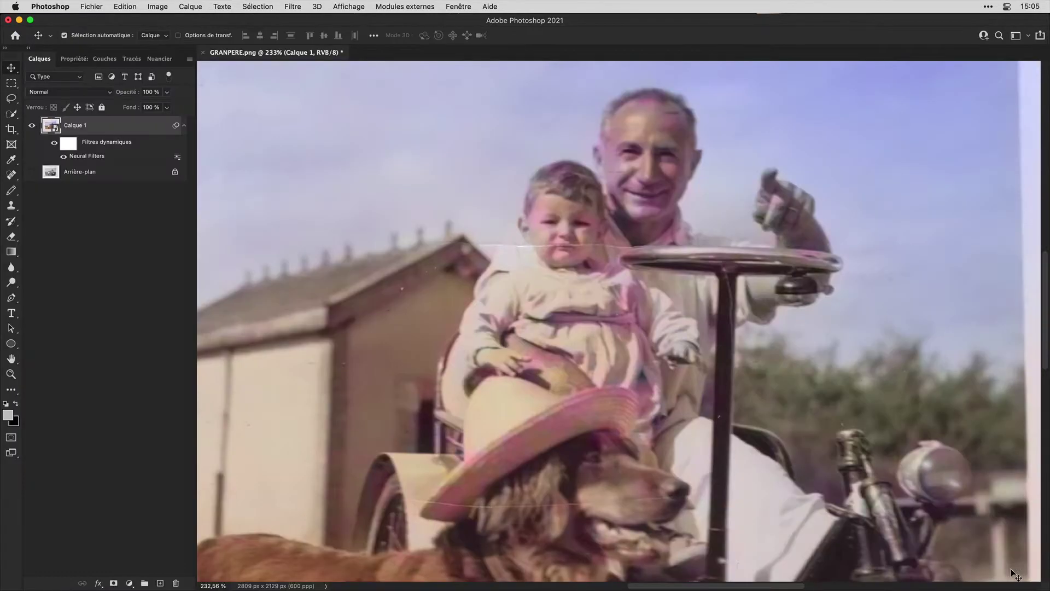
pyautogui.scroll(-5, 466, 367)
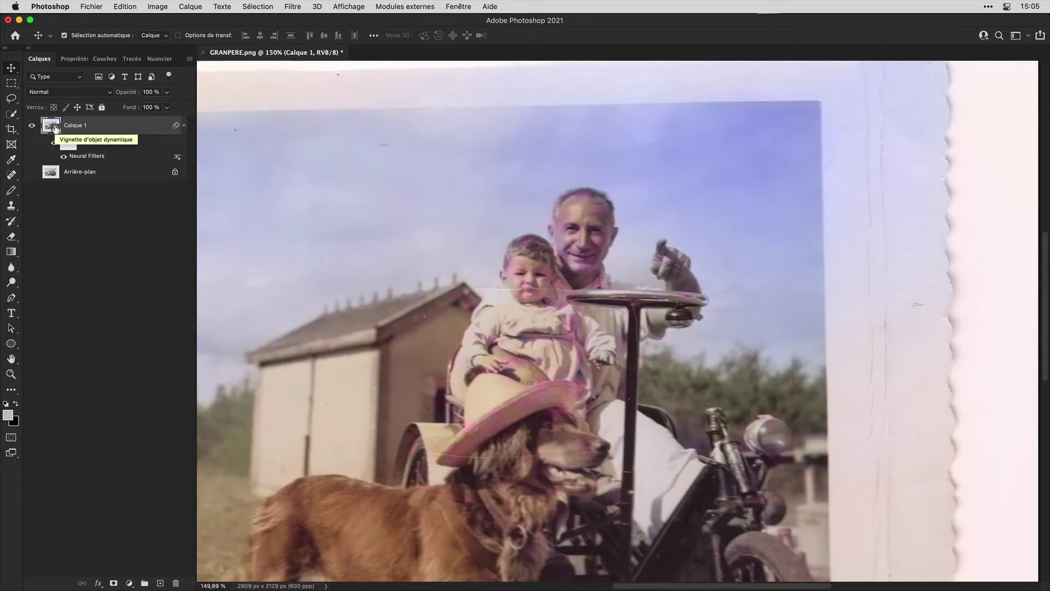
# - Open Calque 1's original contents and zoom in on the man and baby
pyautogui.doubleClick(53, 126)
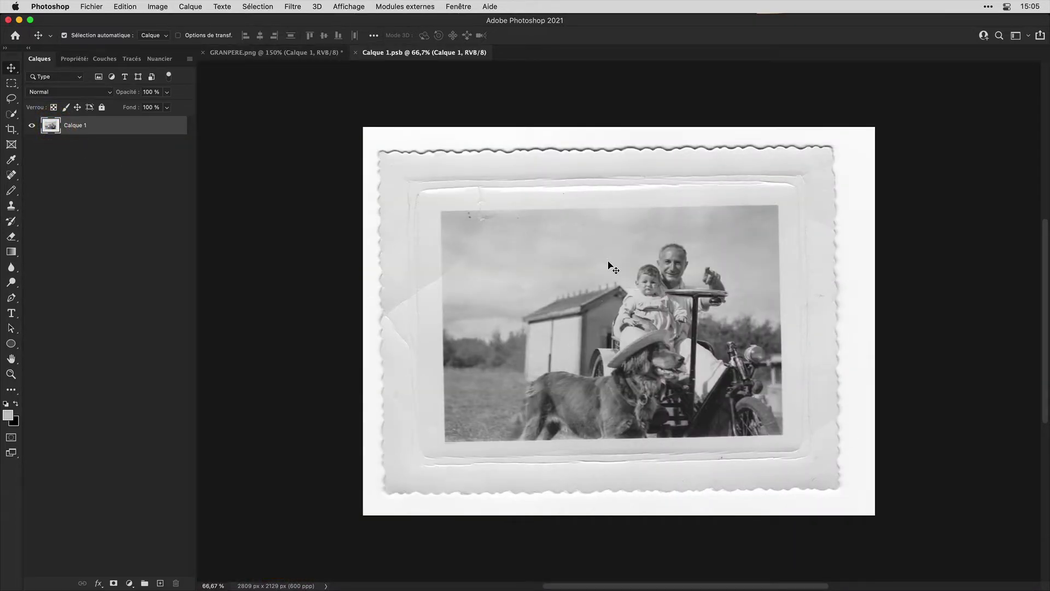
pyautogui.scroll(3, 608, 261)
pyautogui.scroll(2, 608, 262)
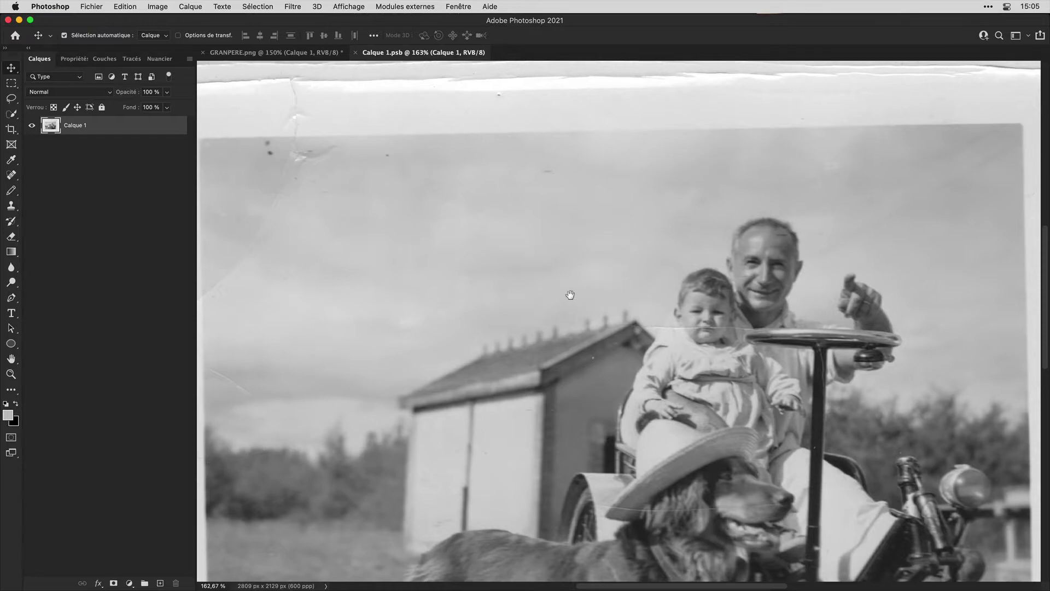
pyautogui.moveTo(569, 293); pyautogui.dragTo(544, 192)
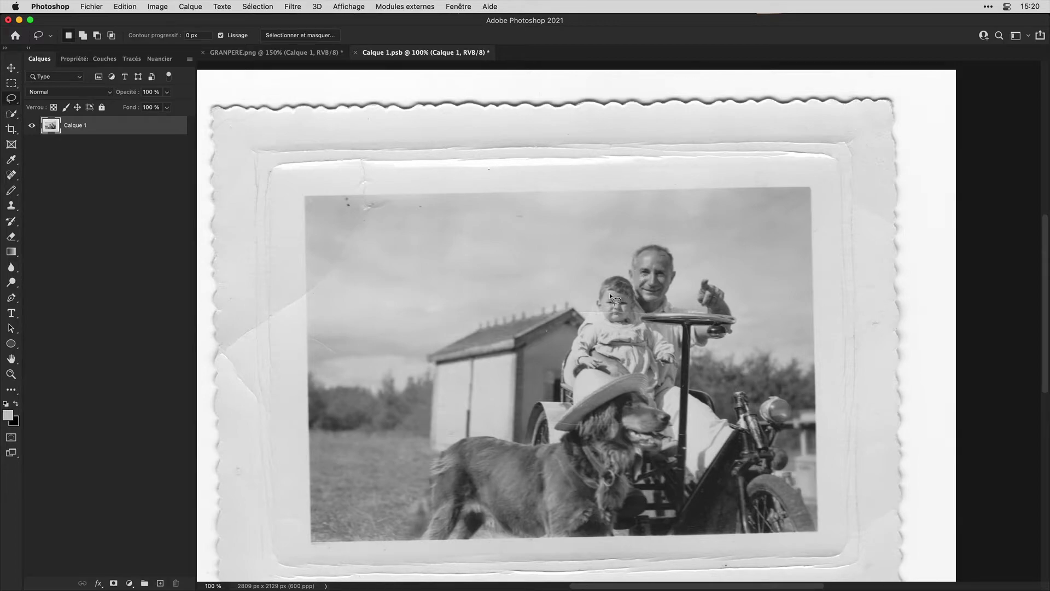
# - Lasso-select the horizontal crease to the left of the baby's face
pyautogui.scroll(2, 579, 304)
pyautogui.scroll(3, 579, 305)
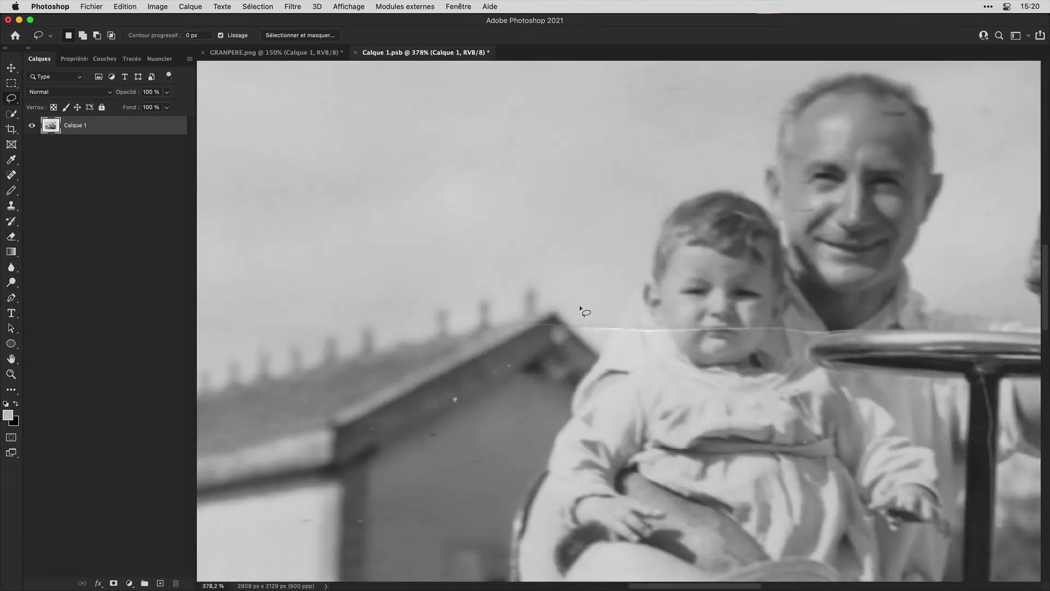
pyautogui.scroll(3, 579, 304)
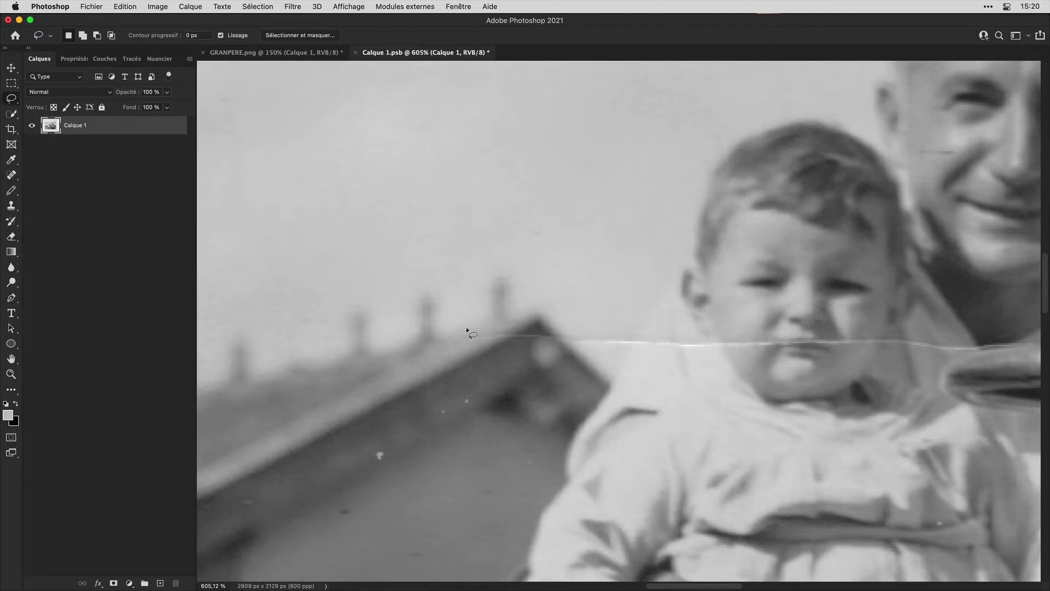
pyautogui.moveTo(466, 328); pyautogui.dragTo(647, 334)
pyautogui.moveTo(720, 349); pyautogui.dragTo(463, 342)
# - Content-aware fill the selected crease onto a new layer
pyautogui.click(124, 6)
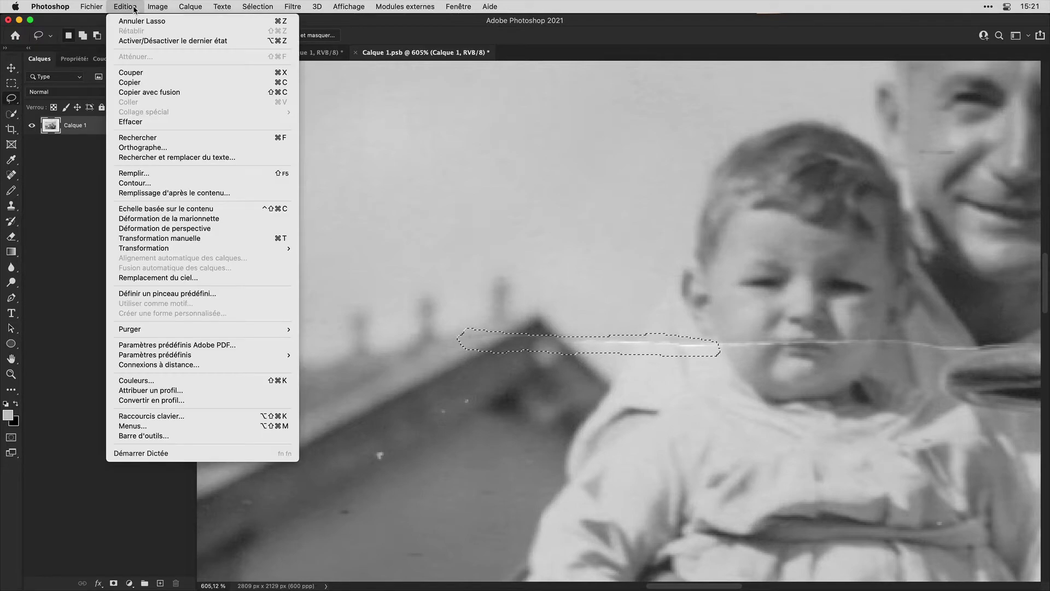
pyautogui.click(172, 192)
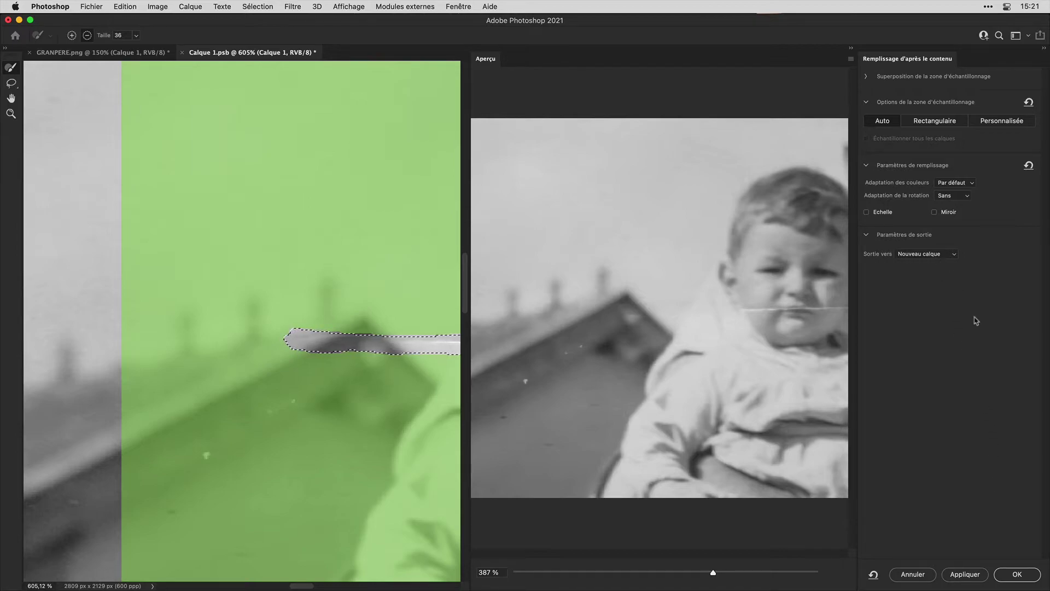
pyautogui.click(1017, 574)
# - Lasso the bright scratch beside the baby's mouth and content-aware fill it from Calque 1
pyautogui.moveTo(737, 342); pyautogui.dragTo(506, 325)
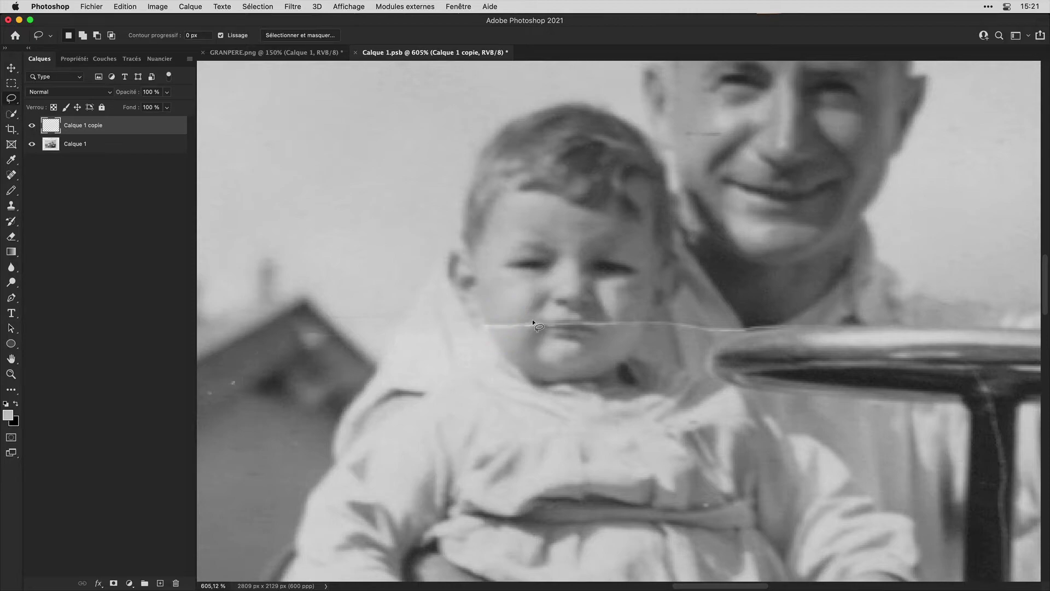
pyautogui.scroll(3, 533, 321)
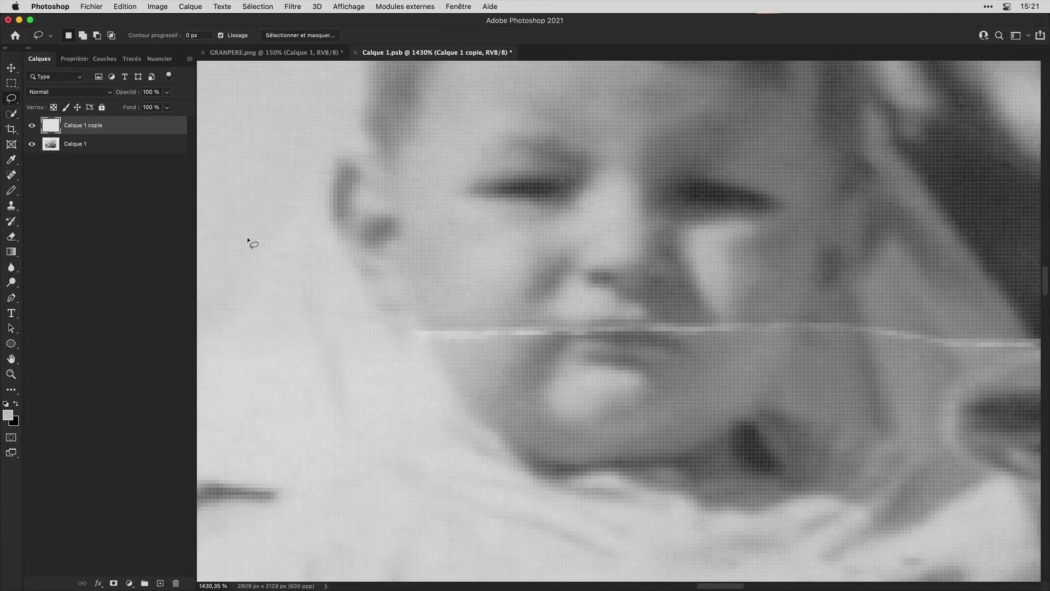
pyautogui.moveTo(427, 327); pyautogui.dragTo(415, 334)
pyautogui.click(75, 146)
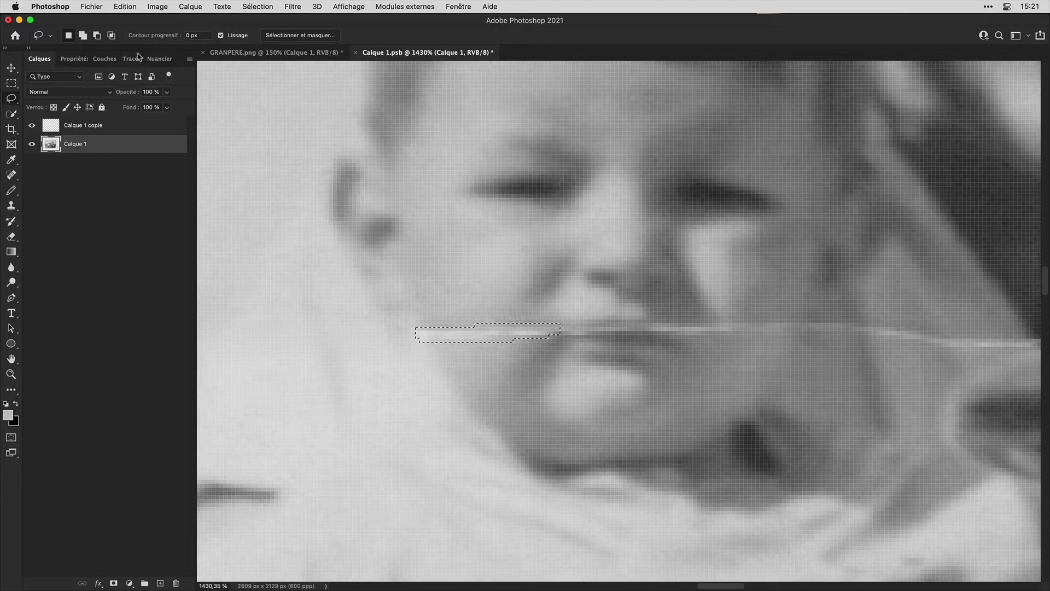
pyautogui.click(132, 8)
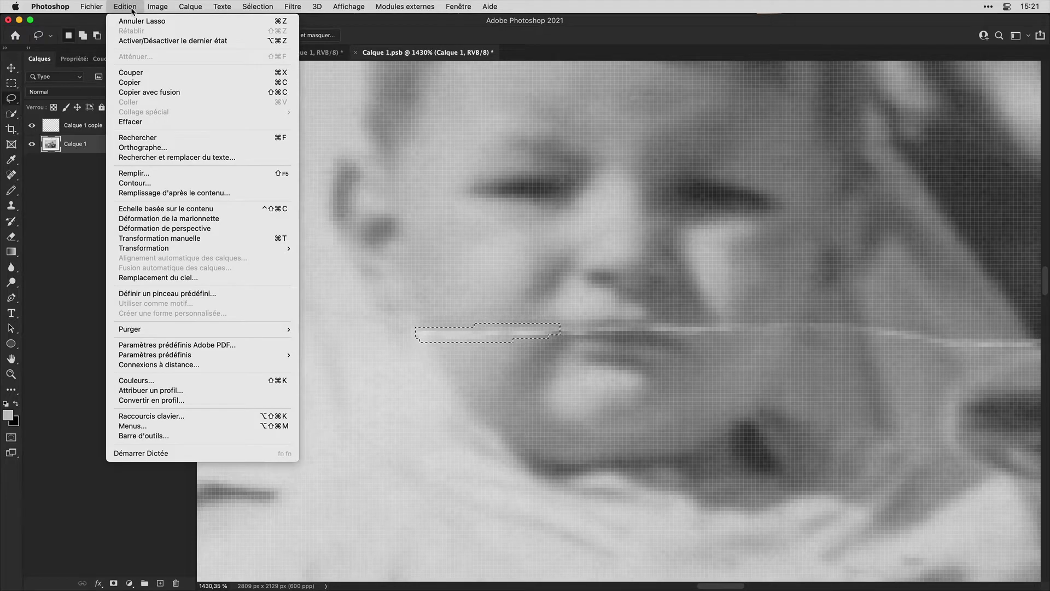
pyautogui.click(146, 193)
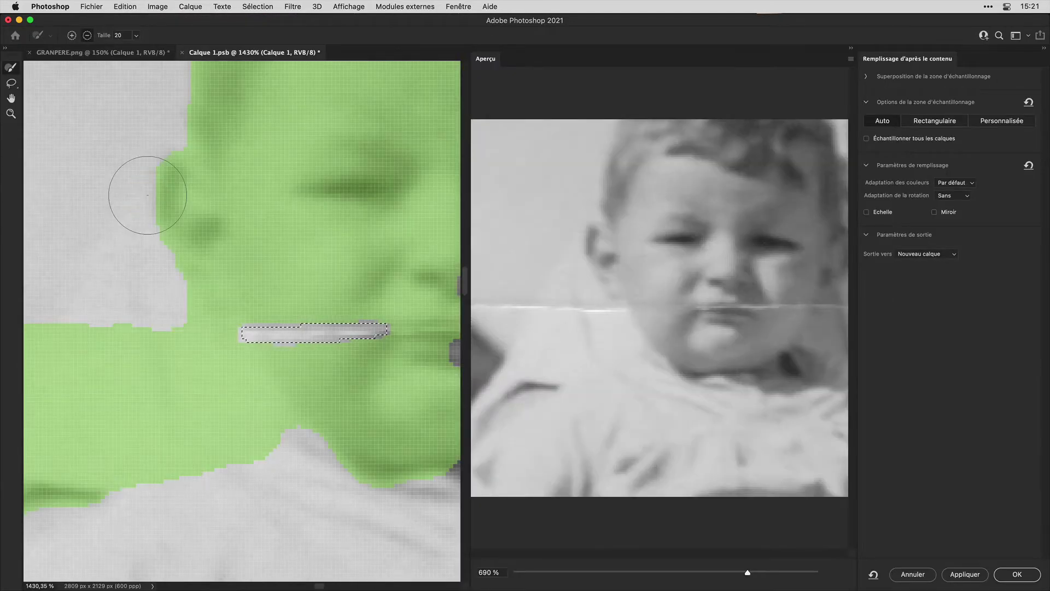
pyautogui.press('Return')
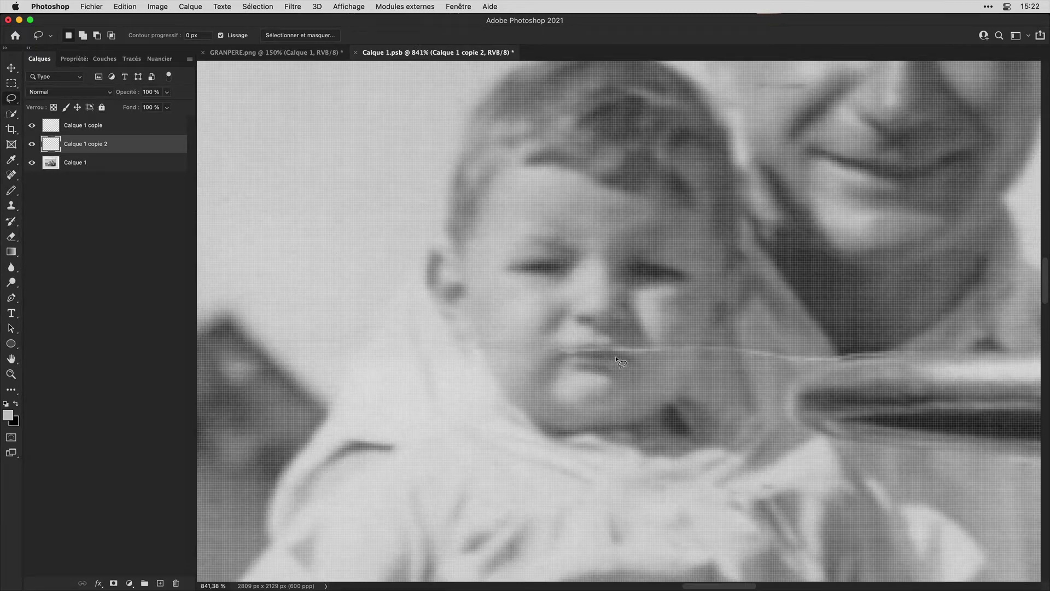
# - Lasso the upper-lip crease, content-aware fill it onto a new layer, then deselect
pyautogui.scroll(2, 600, 366)
pyautogui.scroll(2, 601, 366)
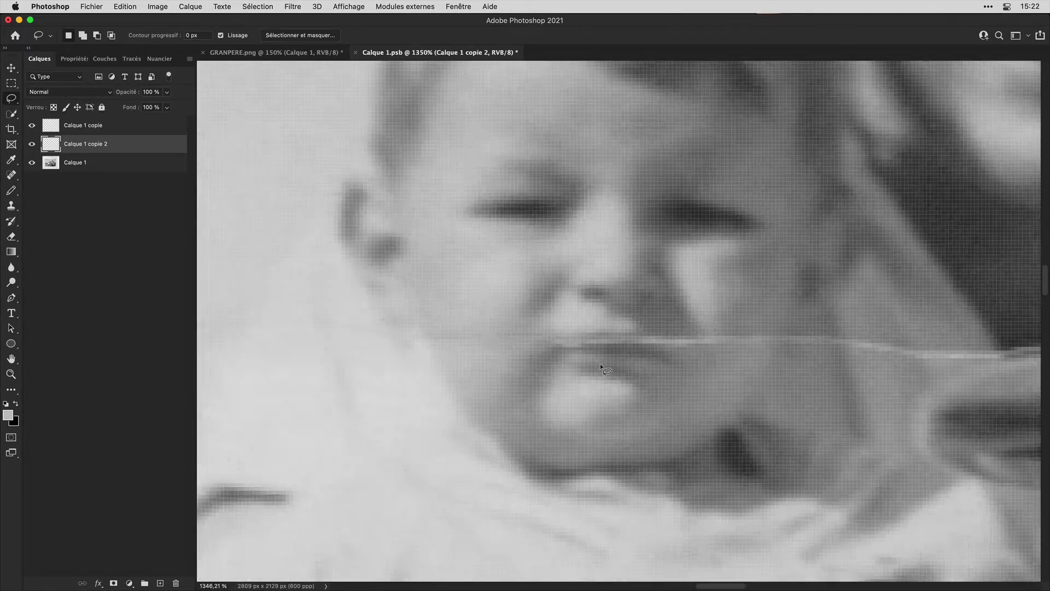
pyautogui.scroll(2, 601, 365)
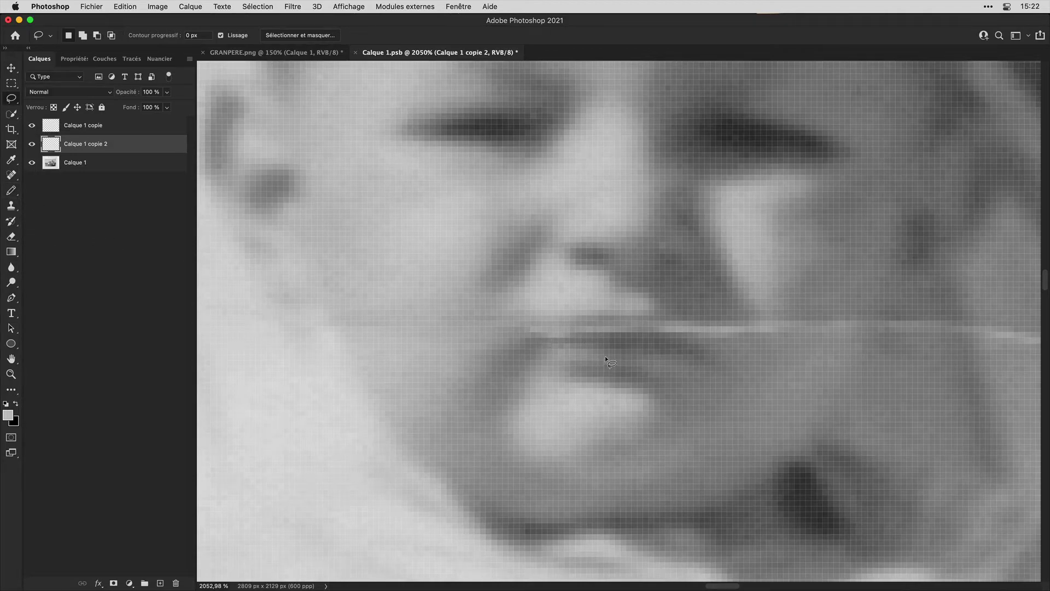
pyautogui.moveTo(674, 317)
pyautogui.mouseDown()
pyautogui.moveTo(881, 316)
pyautogui.moveTo(881, 335)
pyautogui.mouseUp()
pyautogui.moveTo(796, 344); pyautogui.dragTo(654, 331)
pyautogui.click(74, 161)
pyautogui.click(125, 6)
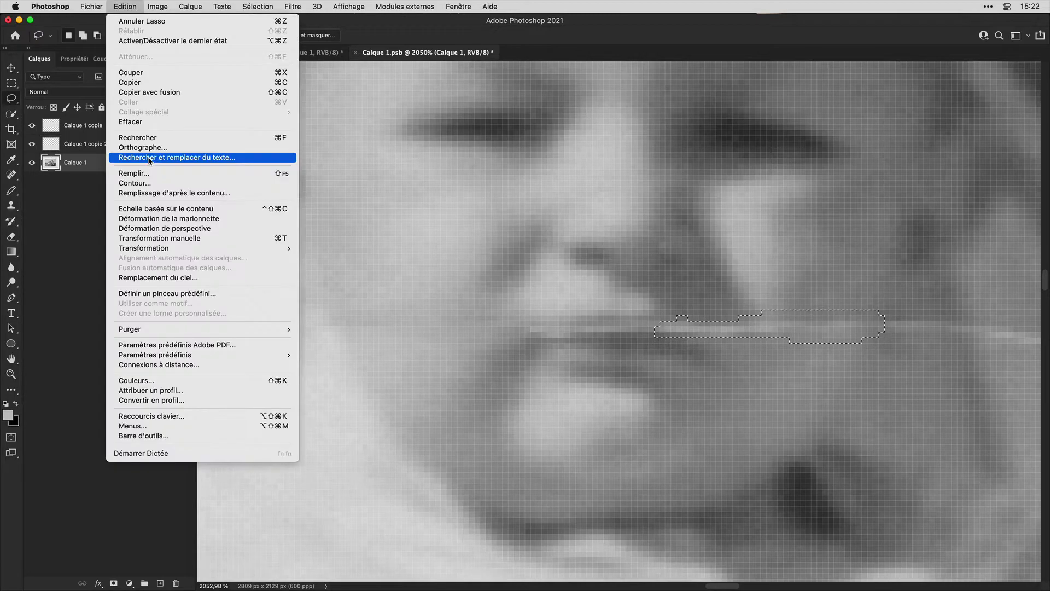
pyautogui.click(167, 194)
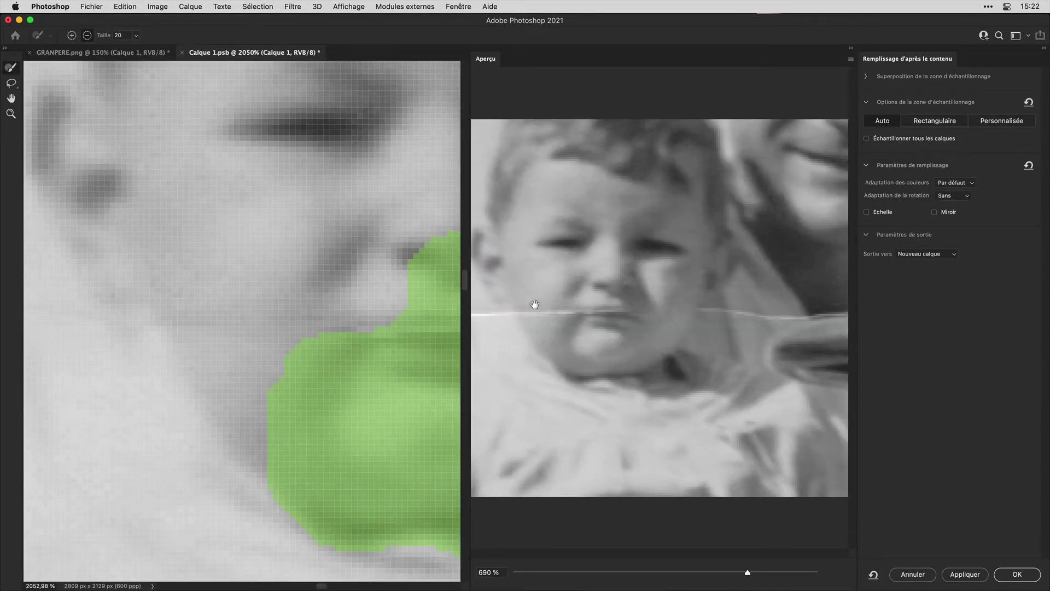
pyautogui.click(1013, 574)
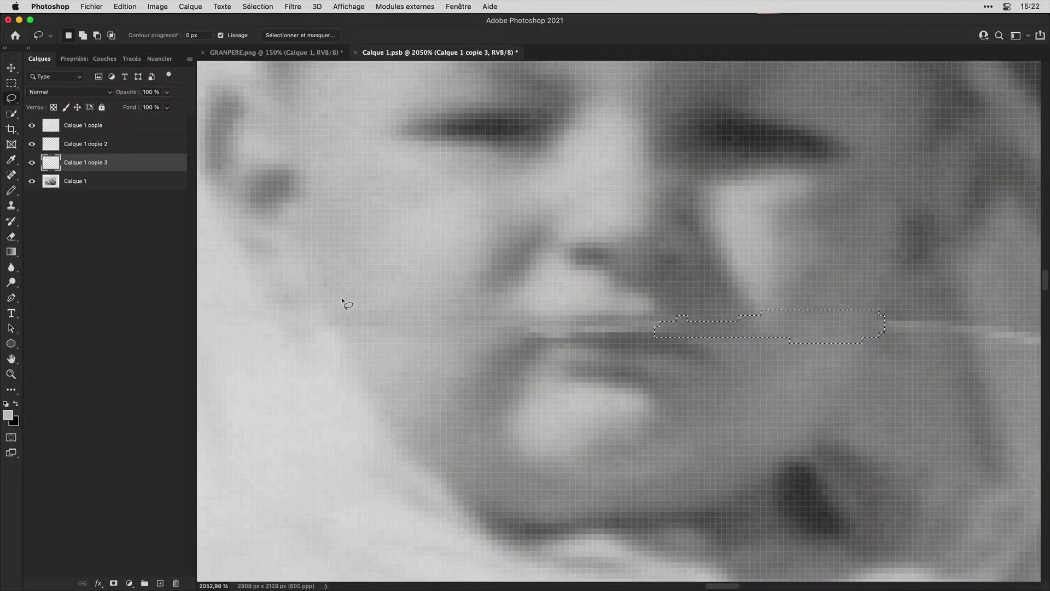
pyautogui.click(545, 305)
# - Content-aware fill the crease across the dog's hat and head from Calque 1
pyautogui.scroll(-5, 574, 307)
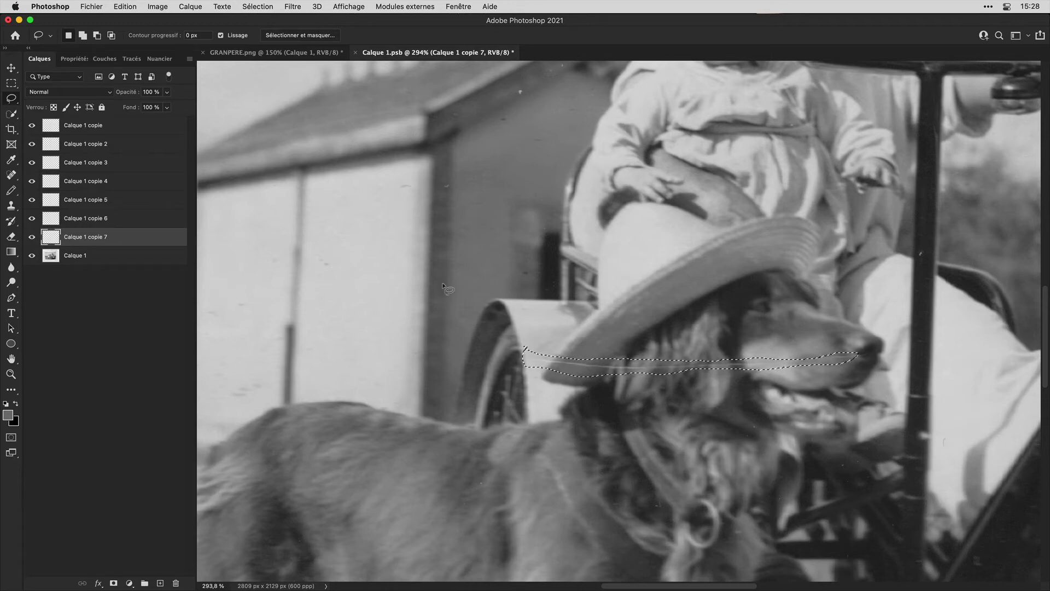
pyautogui.click(128, 259)
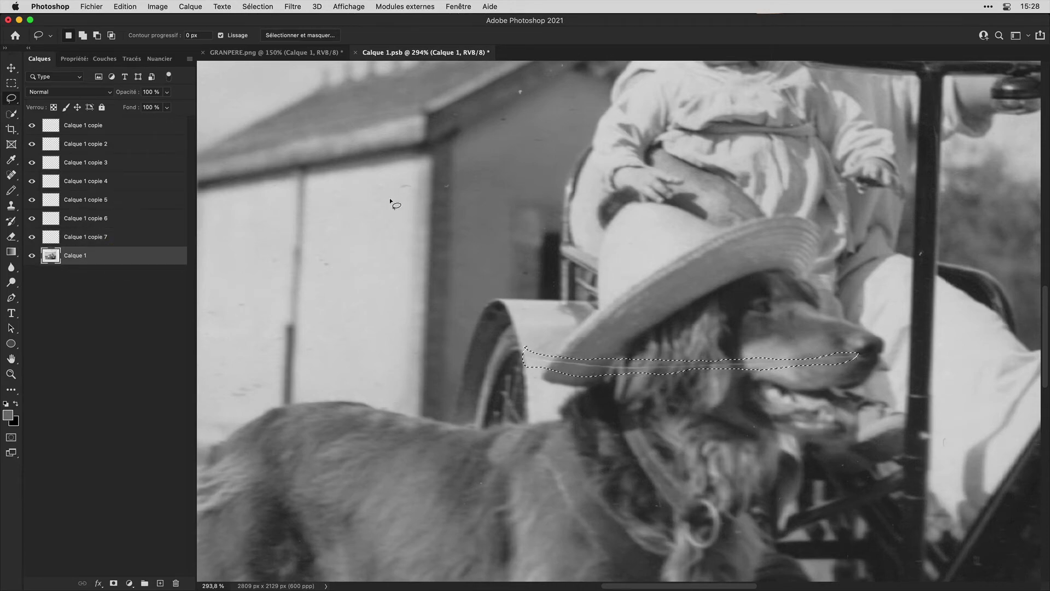
pyautogui.click(125, 7)
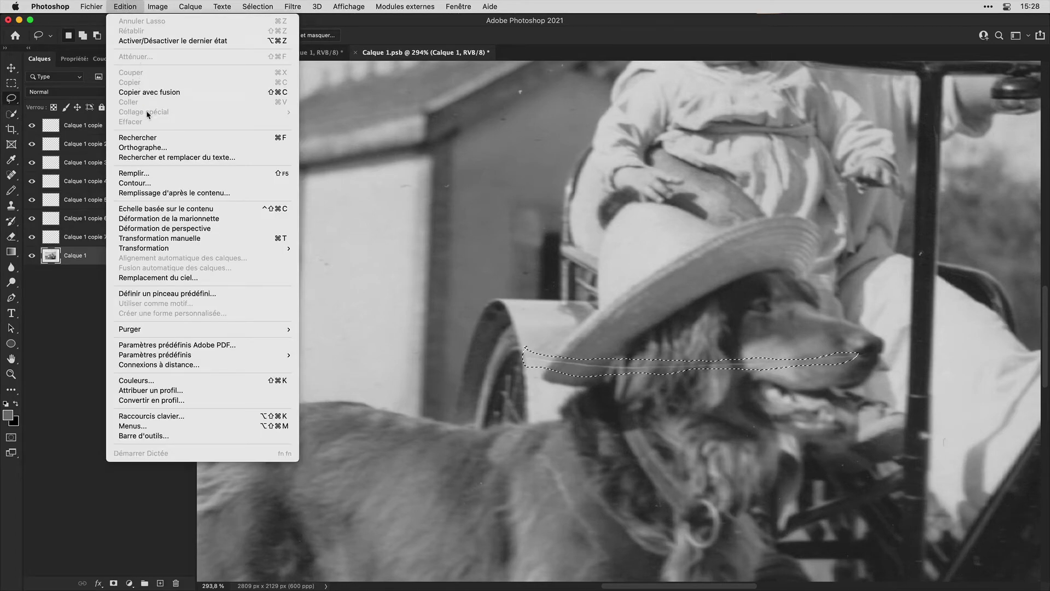
pyautogui.click(155, 193)
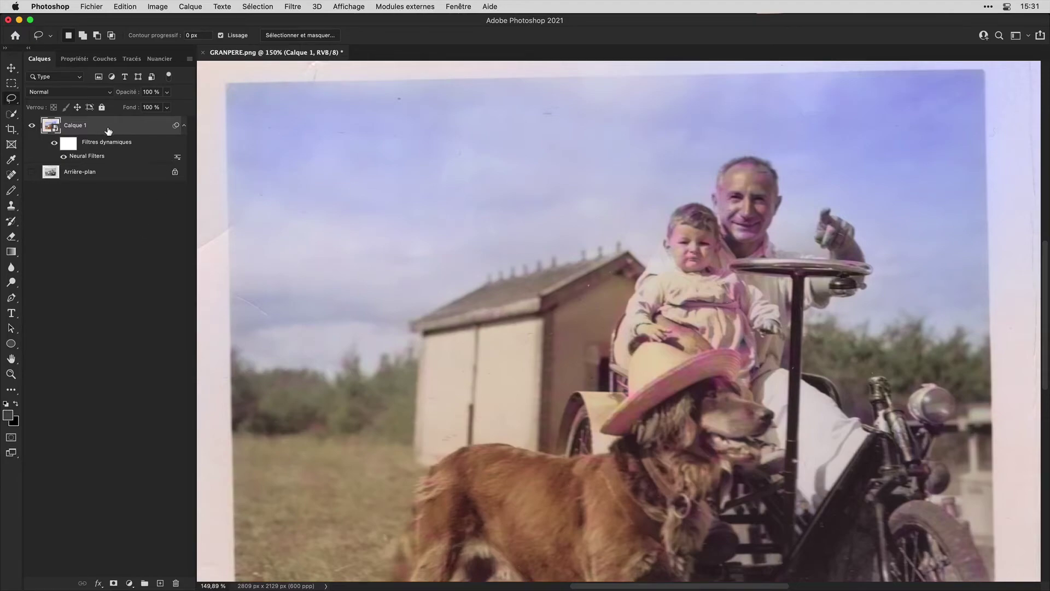
# - Convert the nested Calque 1 into its own smart object and open its contents
pyautogui.doubleClick(50, 127)
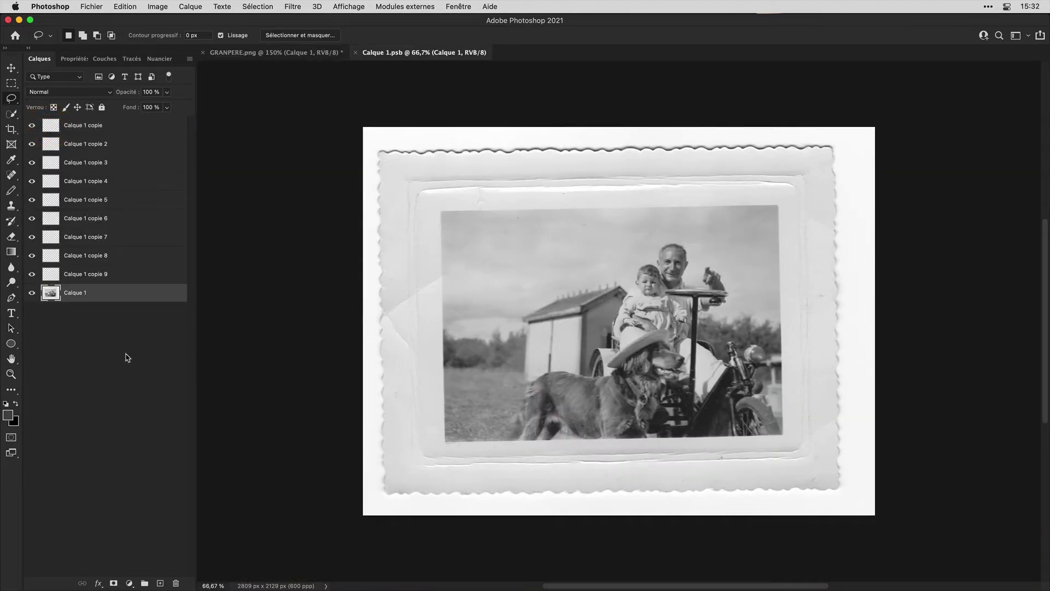
pyautogui.rightClick(99, 298)
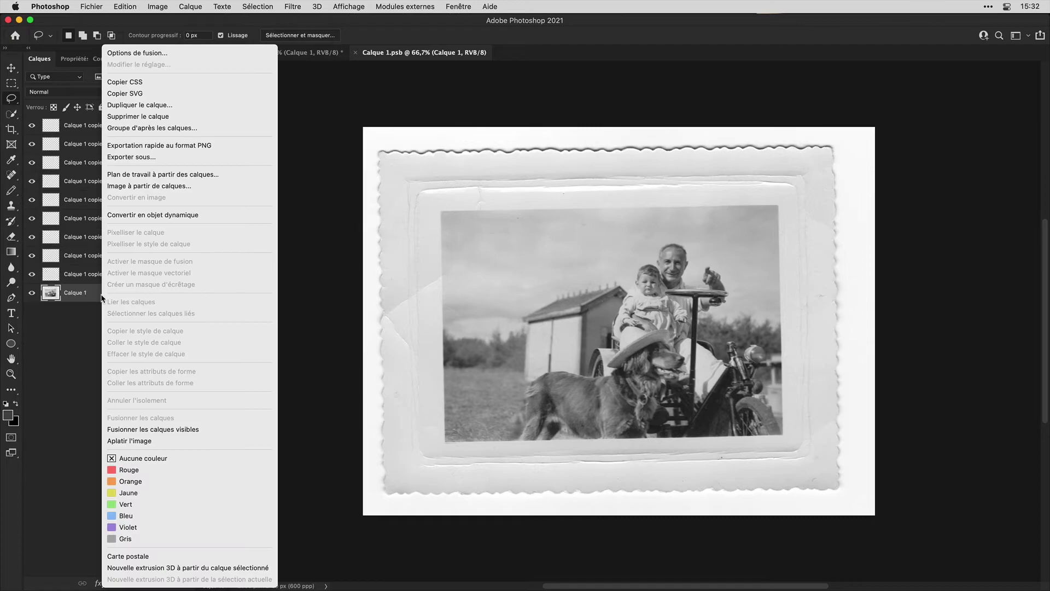
pyautogui.click(140, 218)
pyautogui.doubleClick(55, 294)
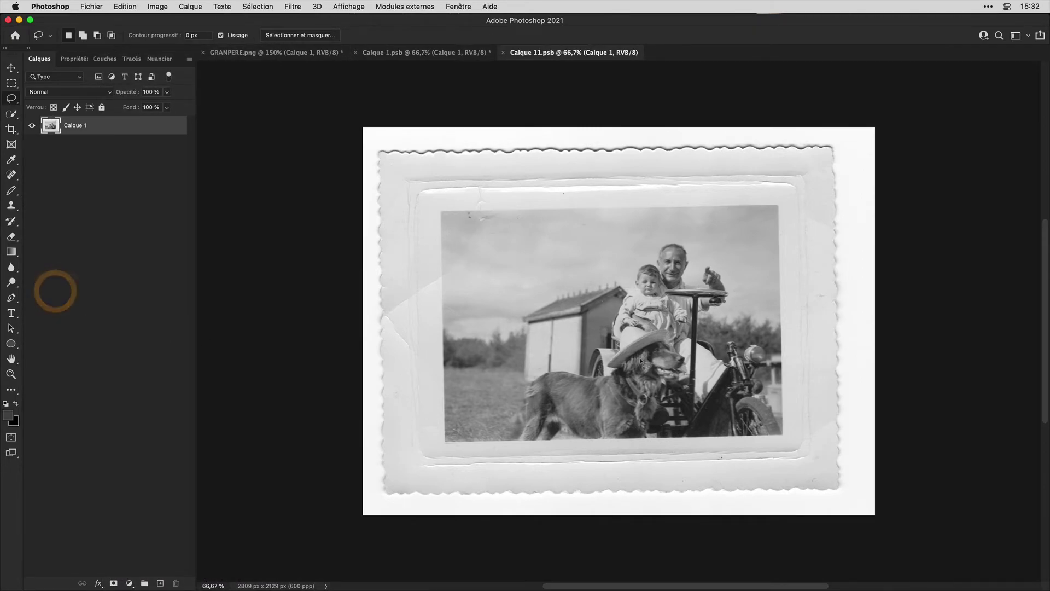
# - Launch Filtre Camera Raw on the Calque 11.psb contents
pyautogui.scroll(2, 637, 274)
pyautogui.scroll(3, 637, 277)
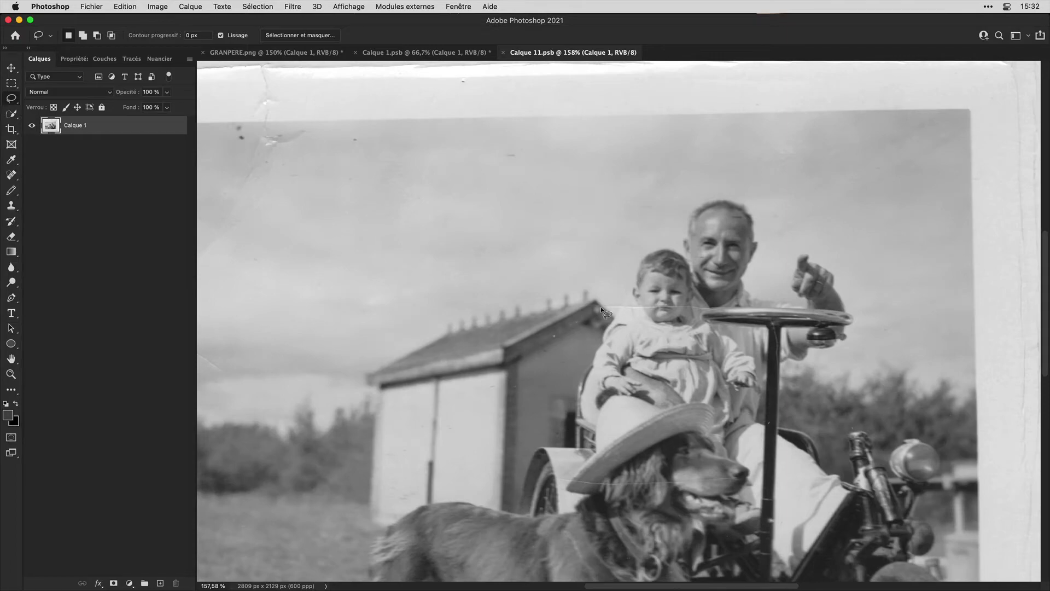
pyautogui.scroll(-3, 600, 306)
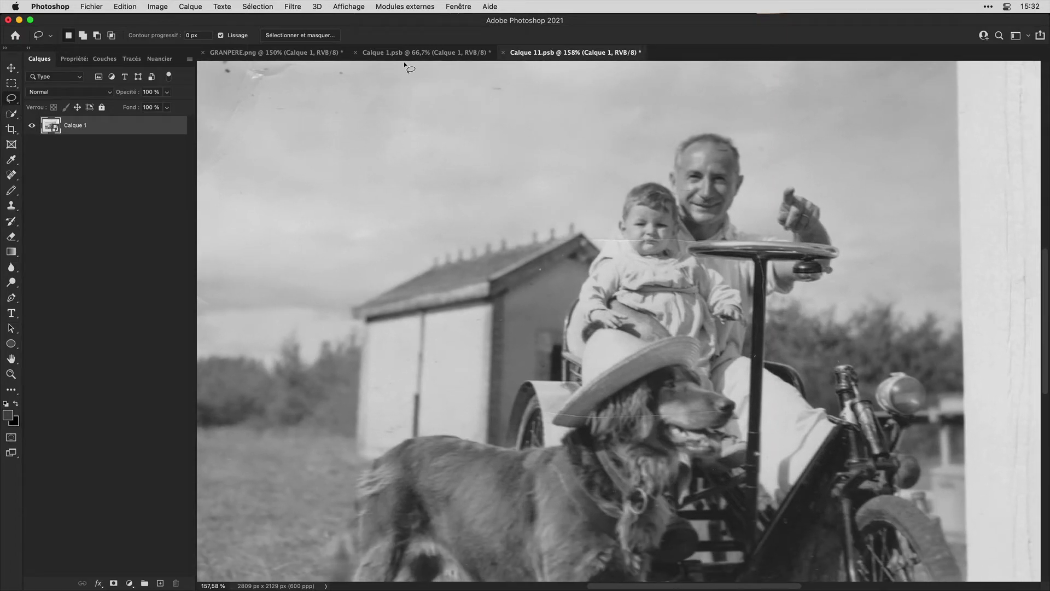
pyautogui.click(294, 7)
pyautogui.click(322, 82)
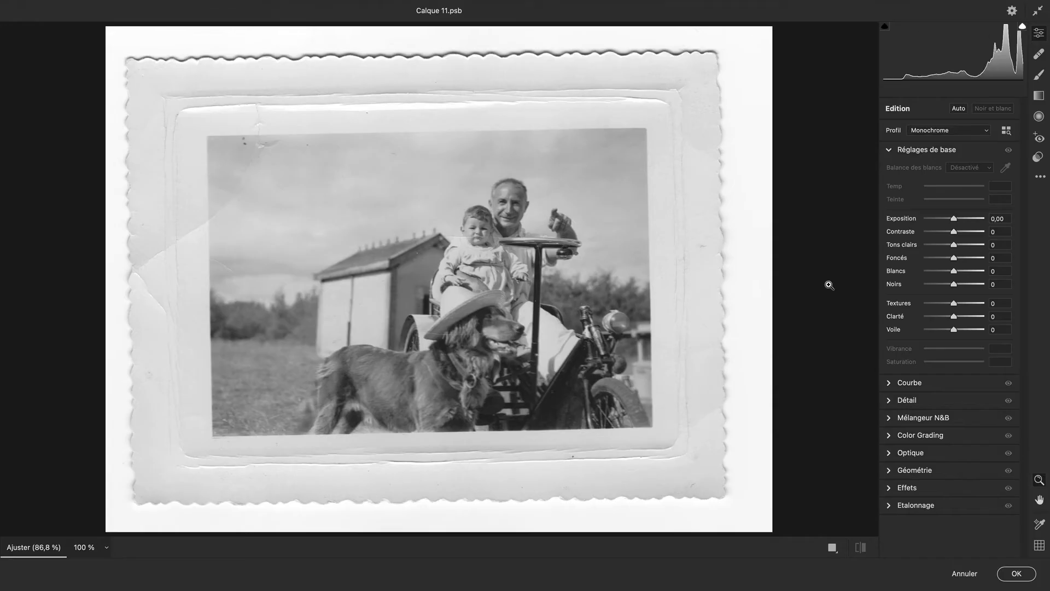
# - In Camera Raw set Tons clairs +31, Foncés -22, Noirs -19 and Netteté 75, then apply
pyautogui.scroll(5, 553, 241)
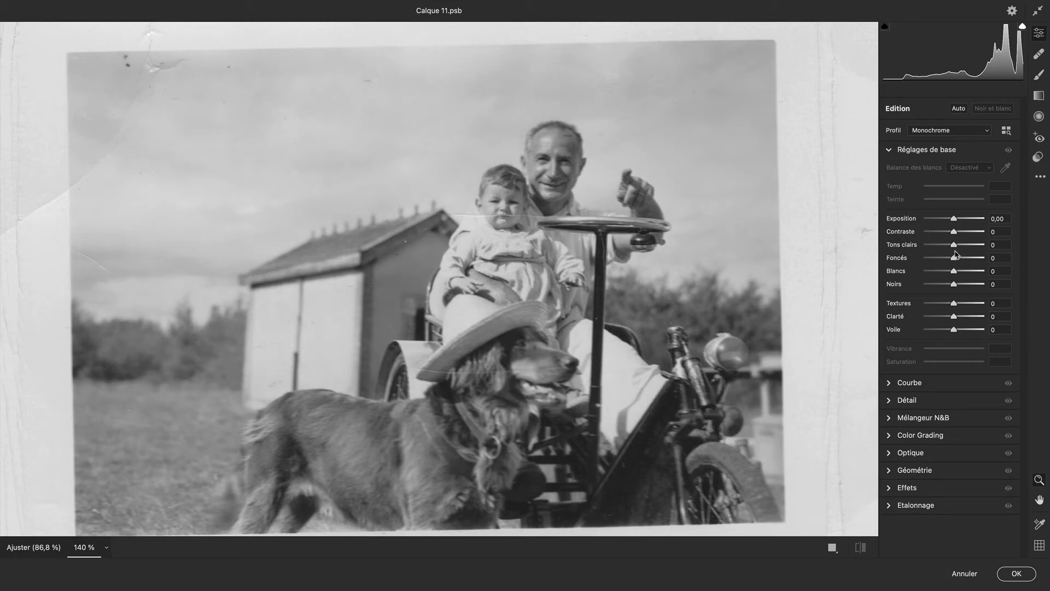
pyautogui.moveTo(954, 245); pyautogui.dragTo(965, 244)
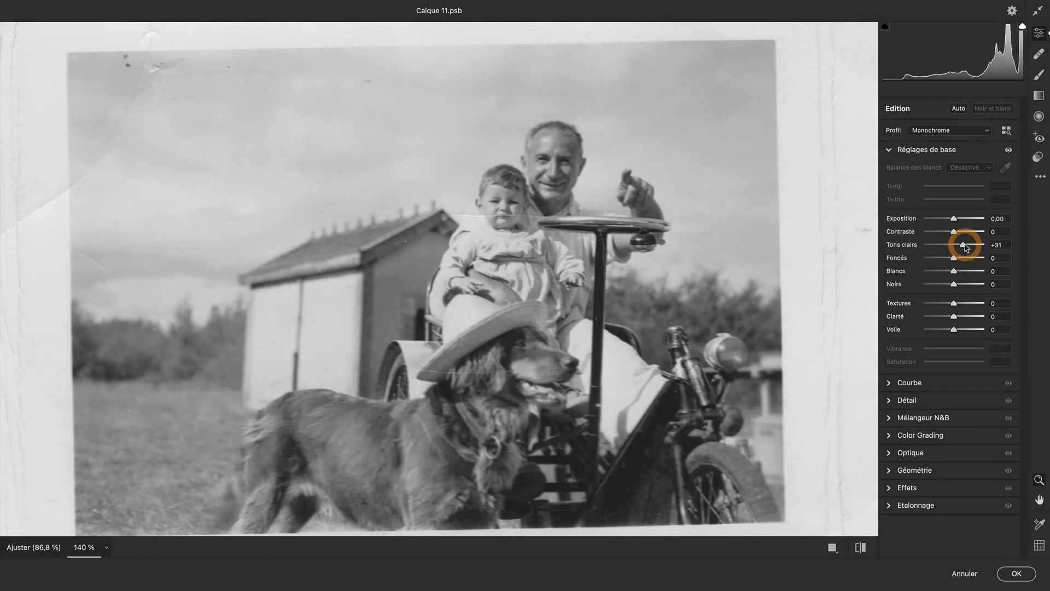
pyautogui.moveTo(954, 258); pyautogui.dragTo(940, 258)
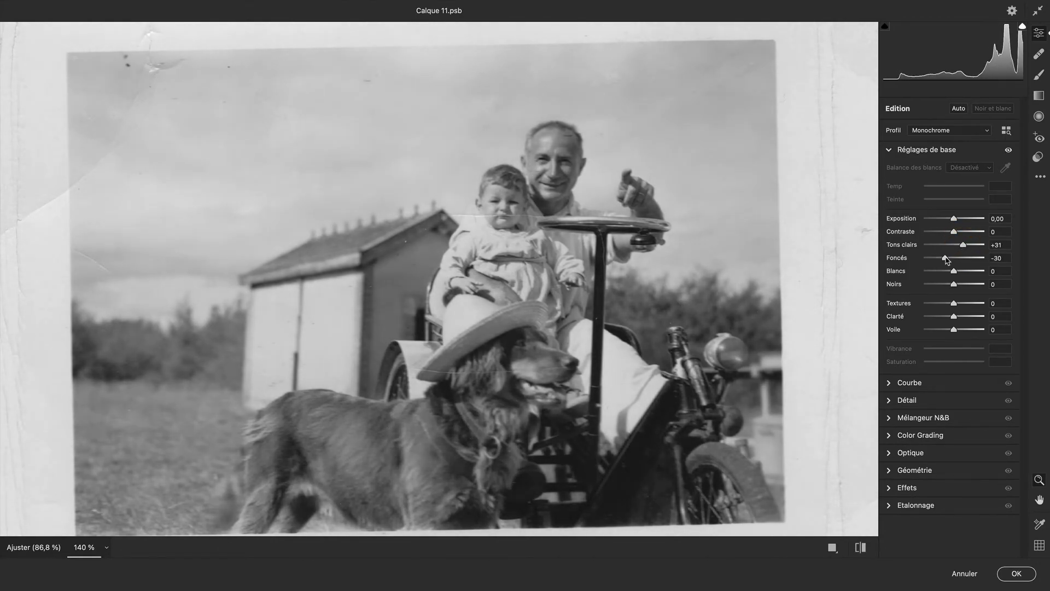
pyautogui.click(947, 257)
pyautogui.moveTo(955, 285); pyautogui.dragTo(950, 288)
pyautogui.click(907, 400)
pyautogui.click(951, 202)
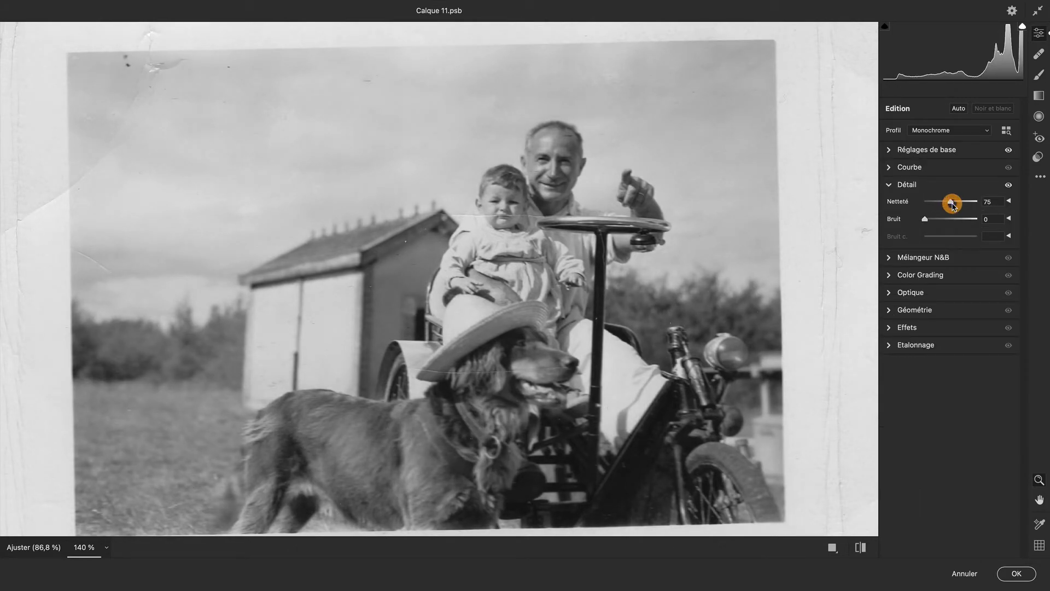
pyautogui.click(1015, 573)
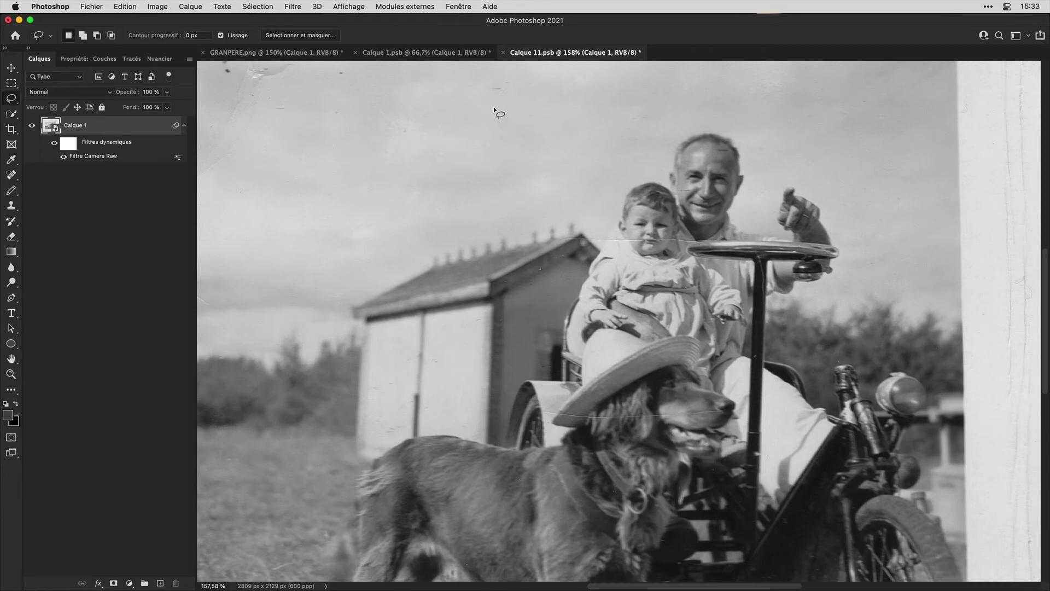
# - Save and close Calque 11.psb, then save and close Calque 1.psb
pyautogui.click(502, 52)
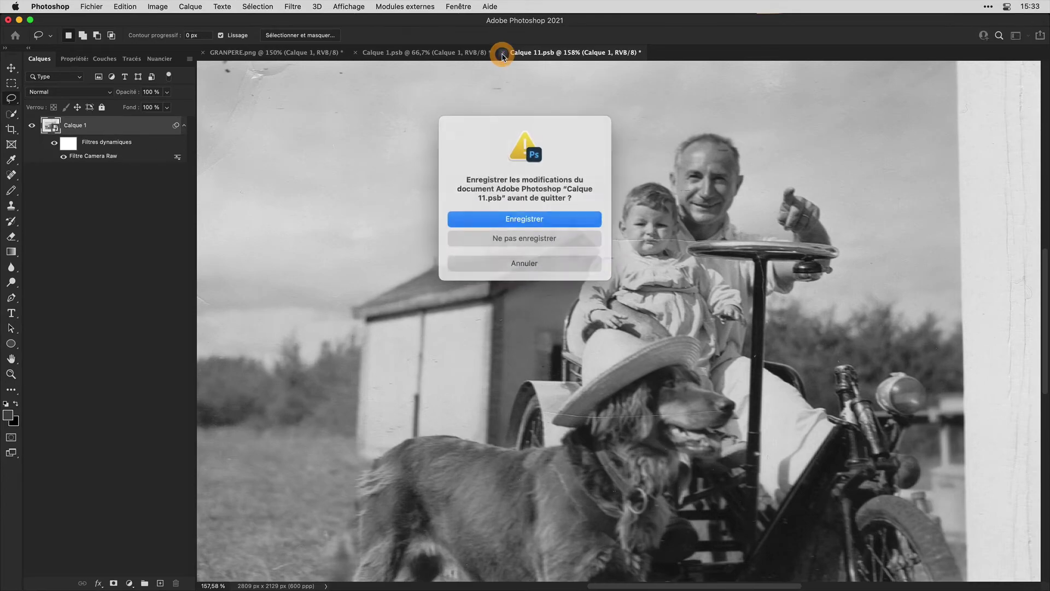
pyautogui.click(553, 218)
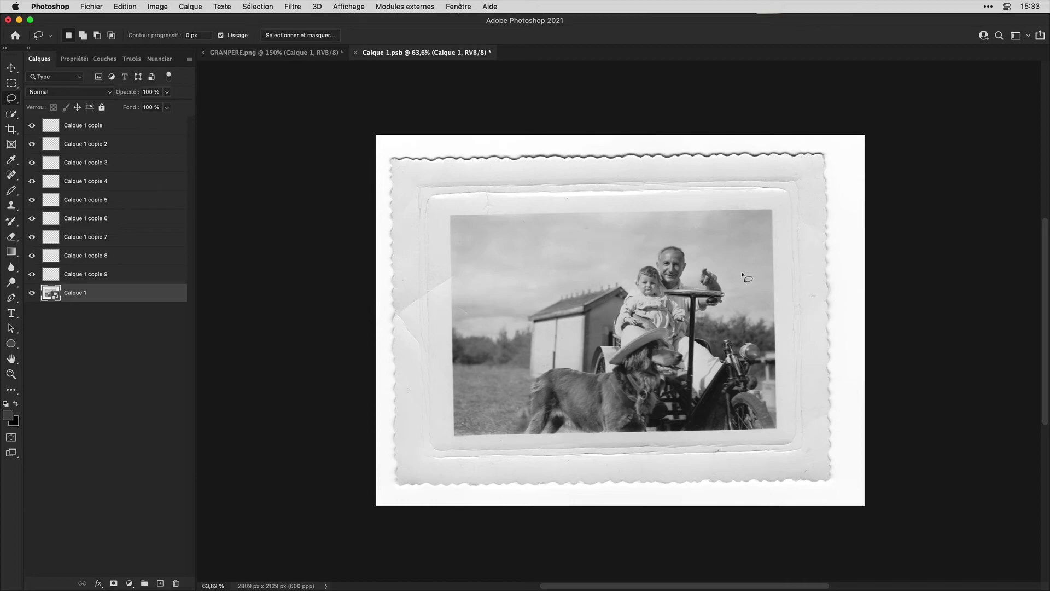
pyautogui.hotkey('ctrl', 's')
pyautogui.click(355, 52)
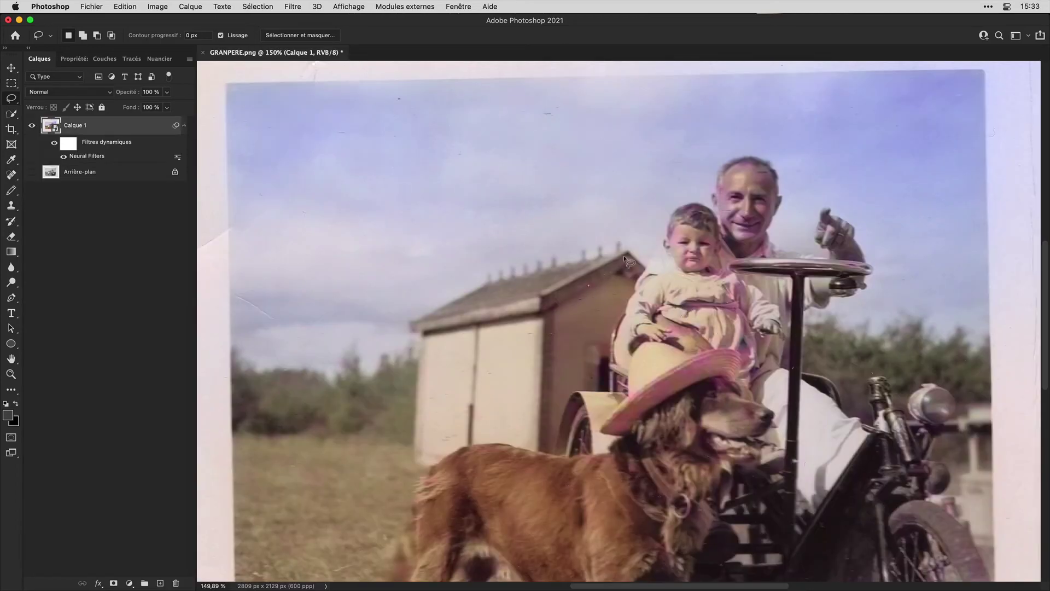
pyautogui.scroll(-2, 595, 267)
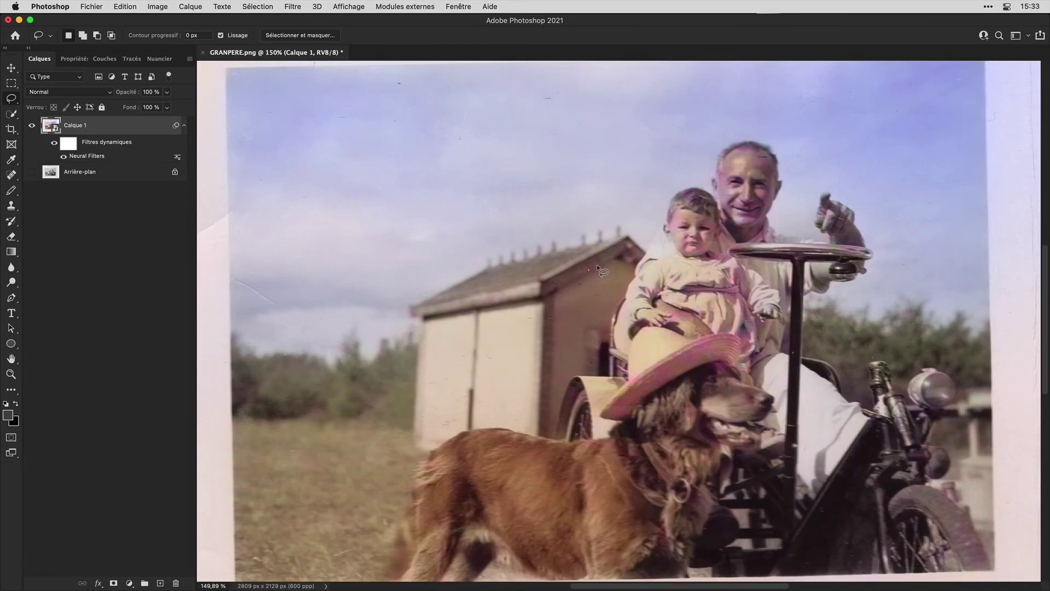